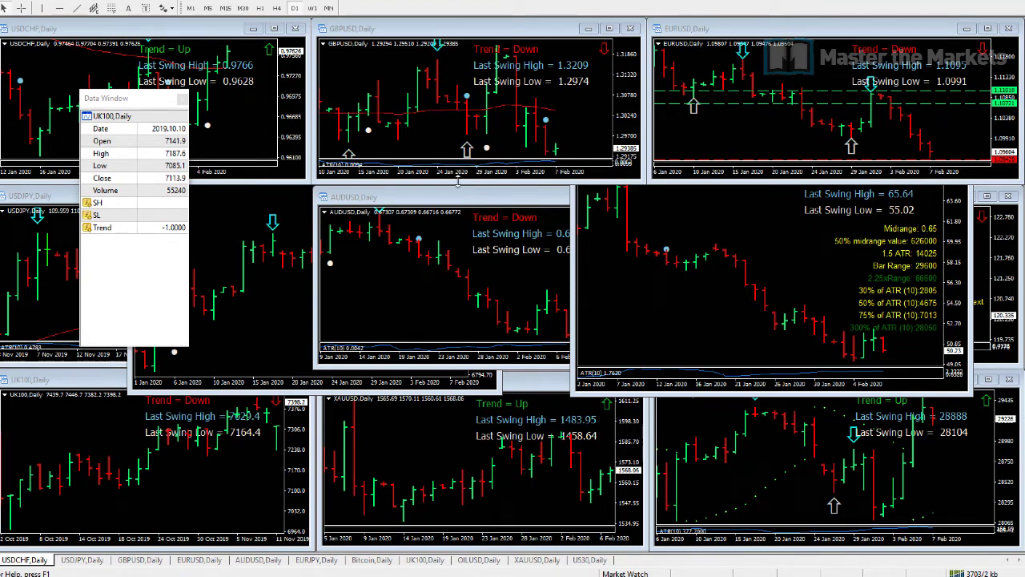
- Maximize the USDCHF daily chart and slightly compress its vertical price scale
left_click(241, 91)
left_click(455, 98)
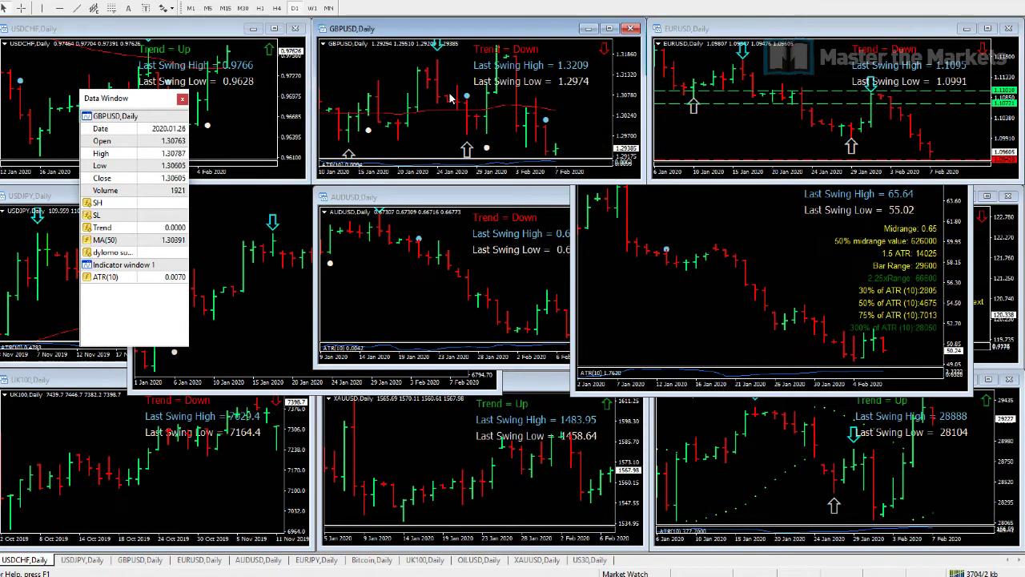
left_click(780, 78)
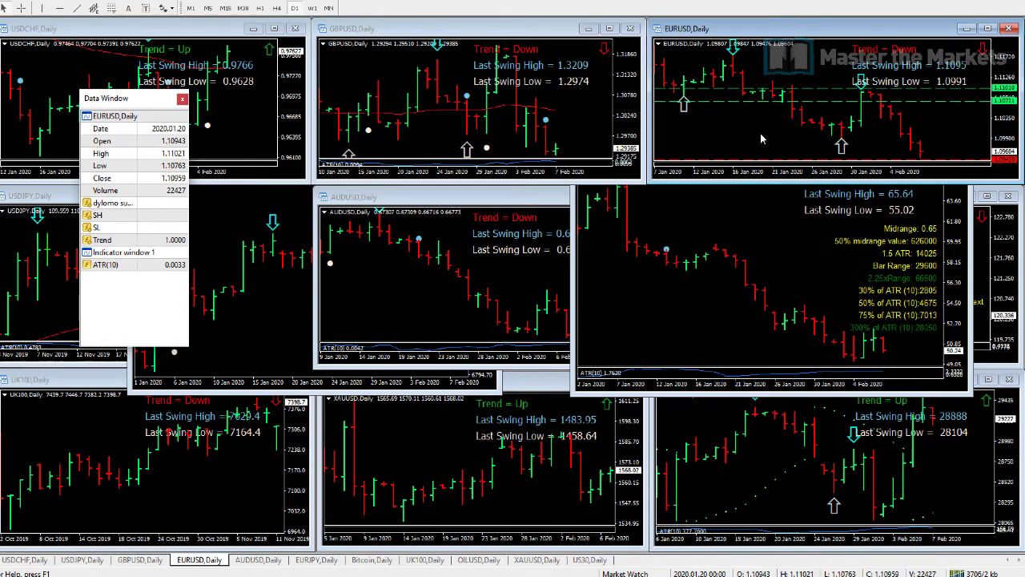
left_click(229, 109)
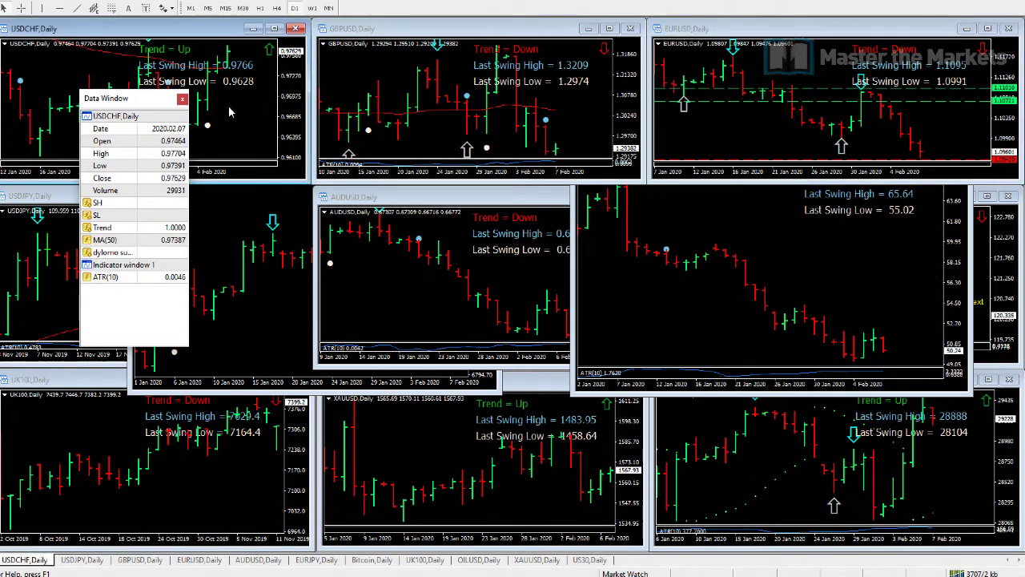
double_click(210, 33)
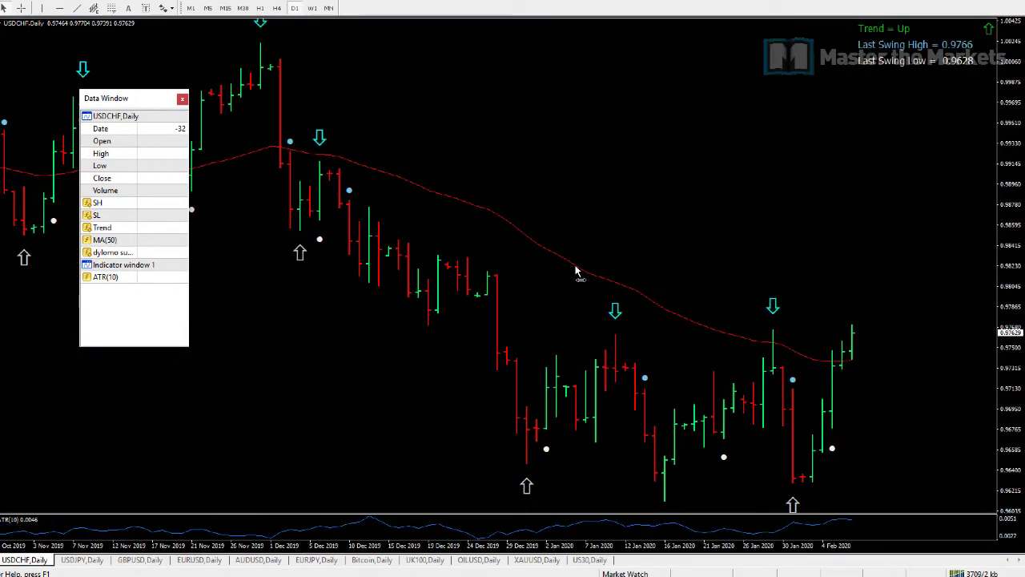
left_click_drag(1002, 178, 1001, 200)
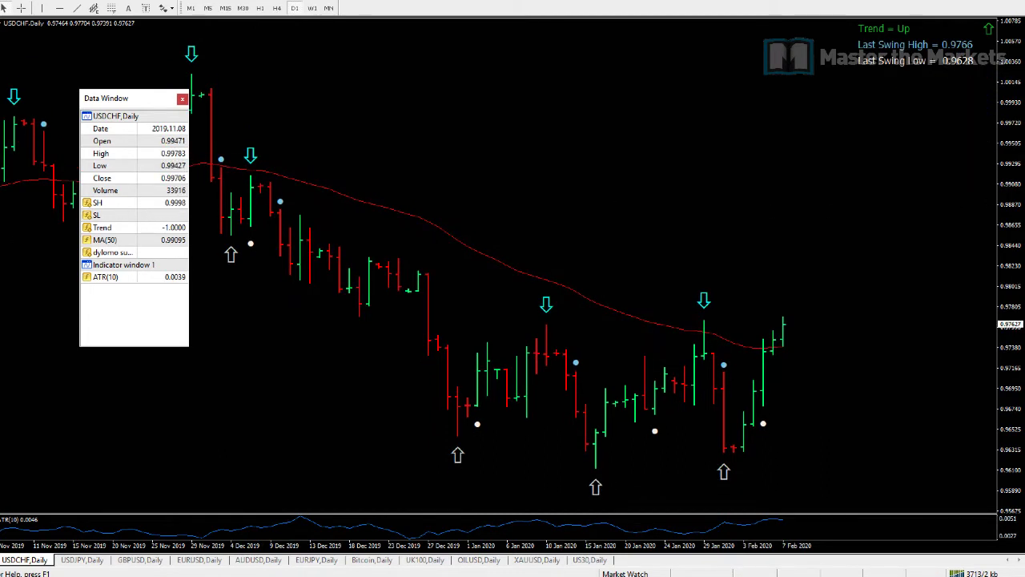
- Handwrite a boxed green heading "3 Price Stats" in the empty area above the price bars, with an arrow leading down from it
key("ctrl+shift+d")
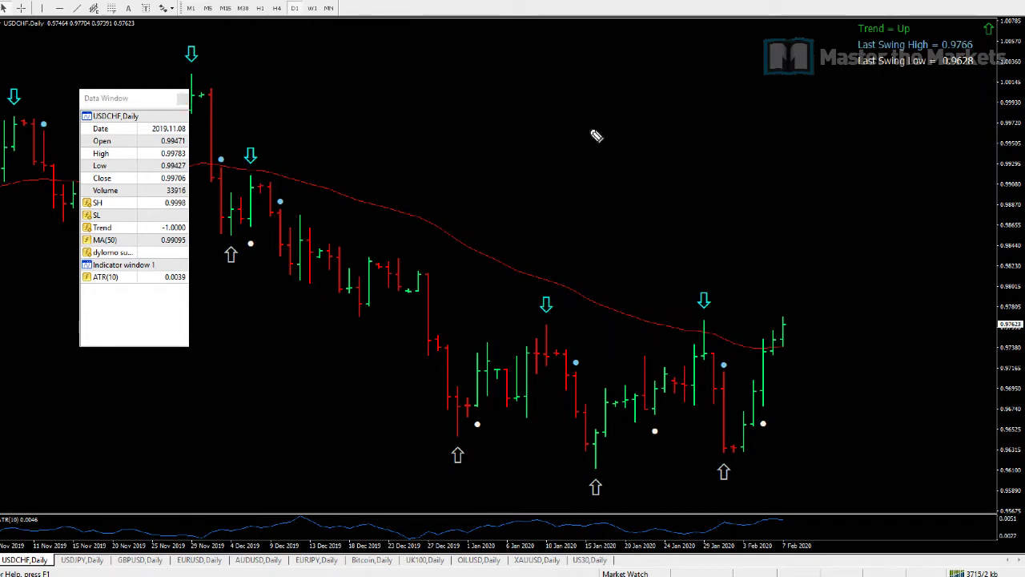
left_click_drag(567, 88, 550, 113)
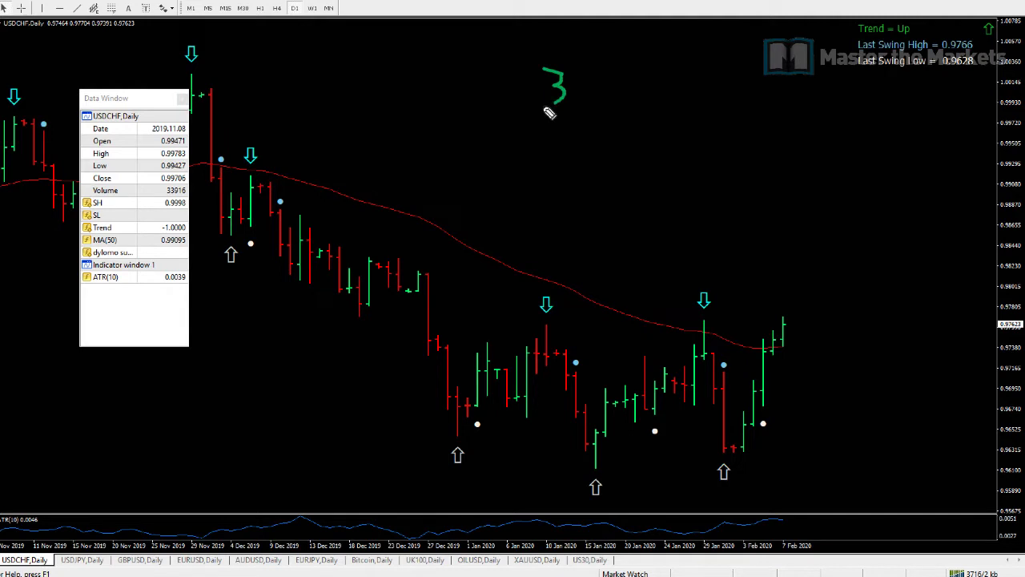
mouse_move(595, 76)
left_mouse_down()
mouse_move(594, 106)
mouse_move(618, 85)
mouse_move(688, 99)
mouse_move(770, 95)
mouse_move(757, 97)
left_mouse_up()
mouse_move(574, 118)
left_mouse_down()
mouse_move(793, 109)
mouse_move(798, 83)
mouse_move(558, 61)
mouse_move(536, 107)
mouse_move(559, 115)
left_mouse_up()
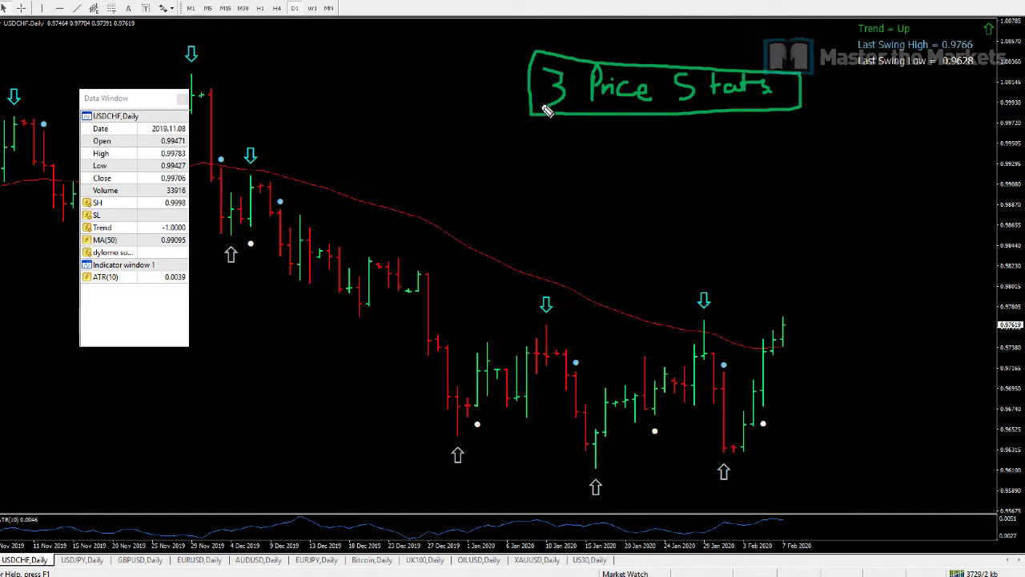
mouse_move(810, 95)
left_mouse_down()
mouse_move(852, 99)
mouse_move(852, 119)
mouse_move(840, 121)
left_mouse_up()
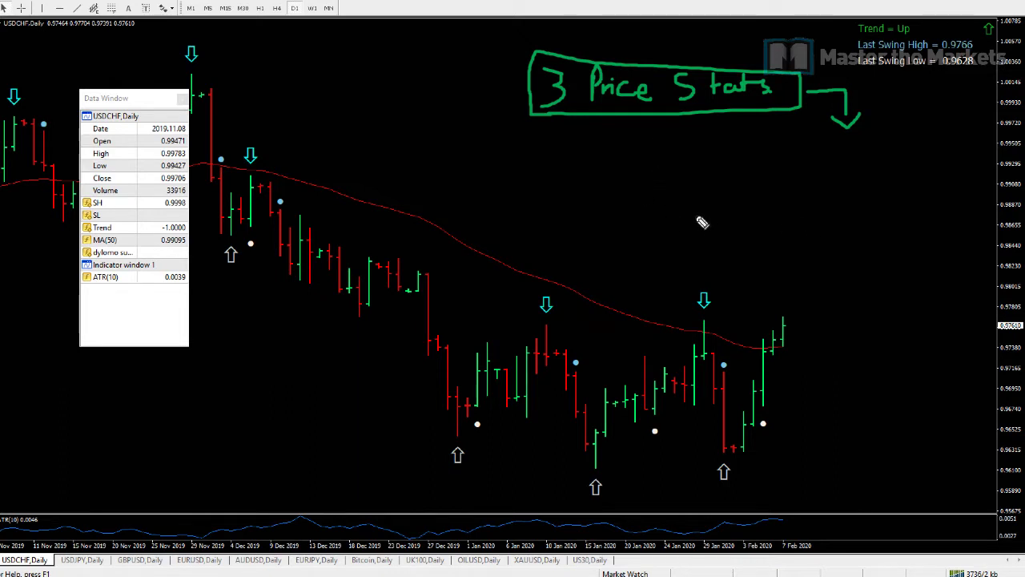
- Mark the latest bar and an upward move with green arrows, circle the last swing low, and sketch red down bars with a red down arrow
mouse_move(813, 280)
left_mouse_down()
mouse_move(809, 329)
mouse_move(794, 324)
mouse_move(804, 331)
left_mouse_up()
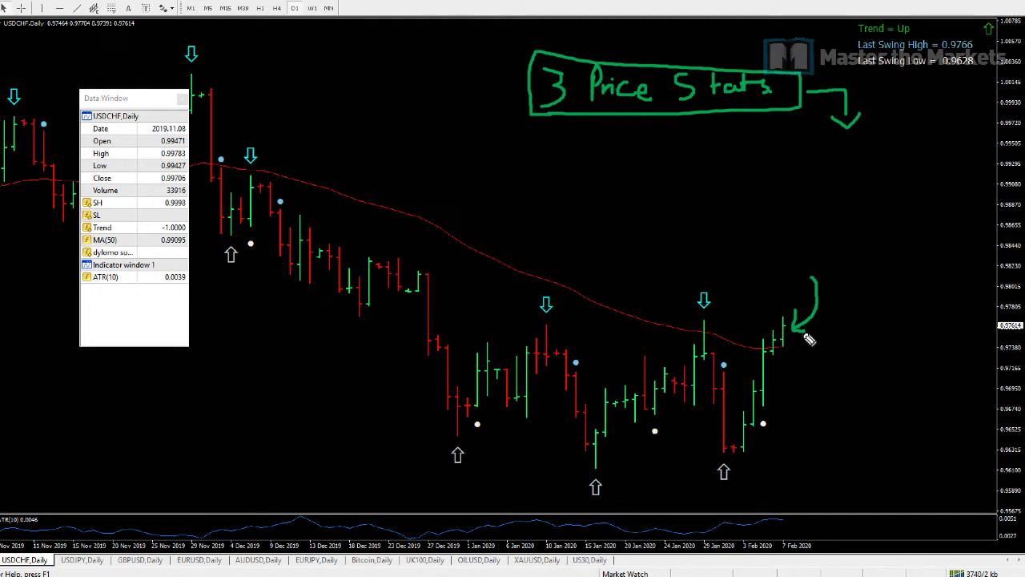
mouse_move(794, 410)
left_mouse_down()
mouse_move(872, 266)
mouse_move(875, 304)
left_mouse_up()
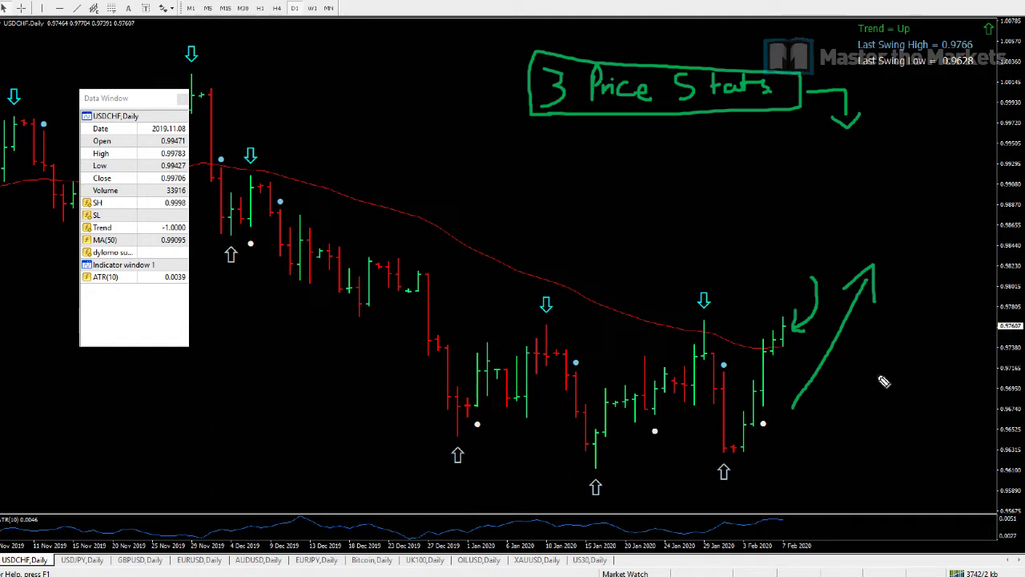
mouse_move(746, 433)
left_mouse_down()
mouse_move(704, 442)
mouse_move(738, 459)
mouse_move(747, 443)
left_mouse_up()
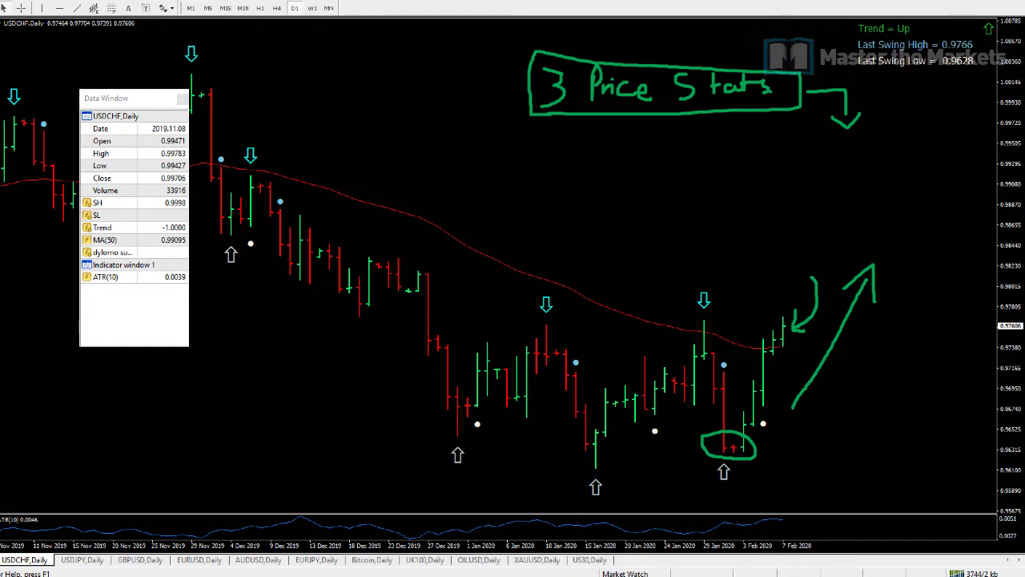
left_click_drag(792, 337, 806, 383)
mouse_move(782, 285)
left_mouse_down()
mouse_move(786, 318)
mouse_move(814, 294)
left_mouse_up()
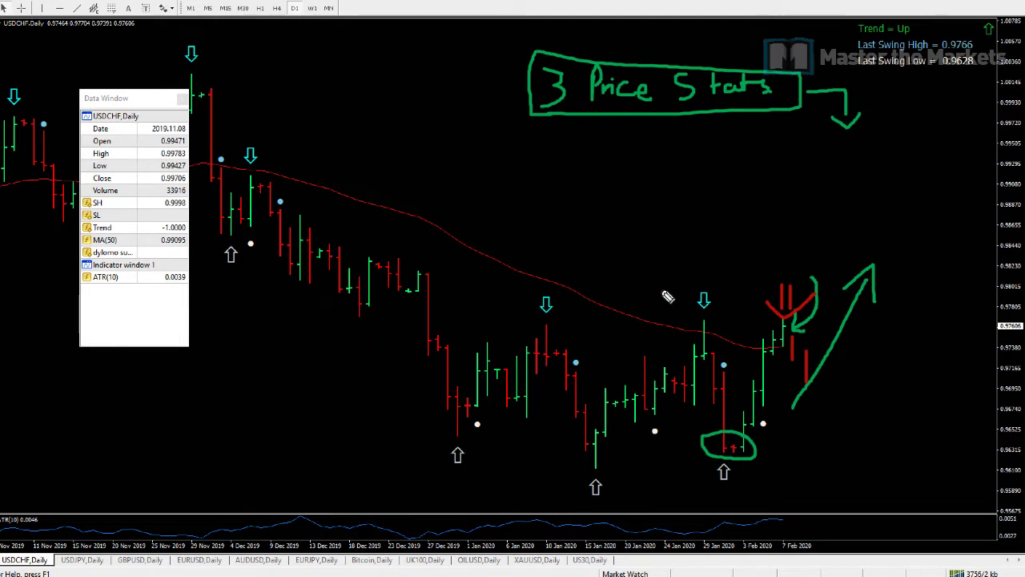
- Handwrite "Mom" and "Rev" in green beside the latest bars and draw a box around each word
left_click_drag(886, 351, 938, 348)
mouse_move(898, 386)
left_mouse_down()
mouse_move(924, 392)
mouse_move(934, 382)
left_mouse_up()
mouse_move(901, 419)
left_mouse_down()
mouse_move(938, 411)
mouse_move(939, 378)
mouse_move(876, 367)
mouse_move(884, 410)
left_mouse_up()
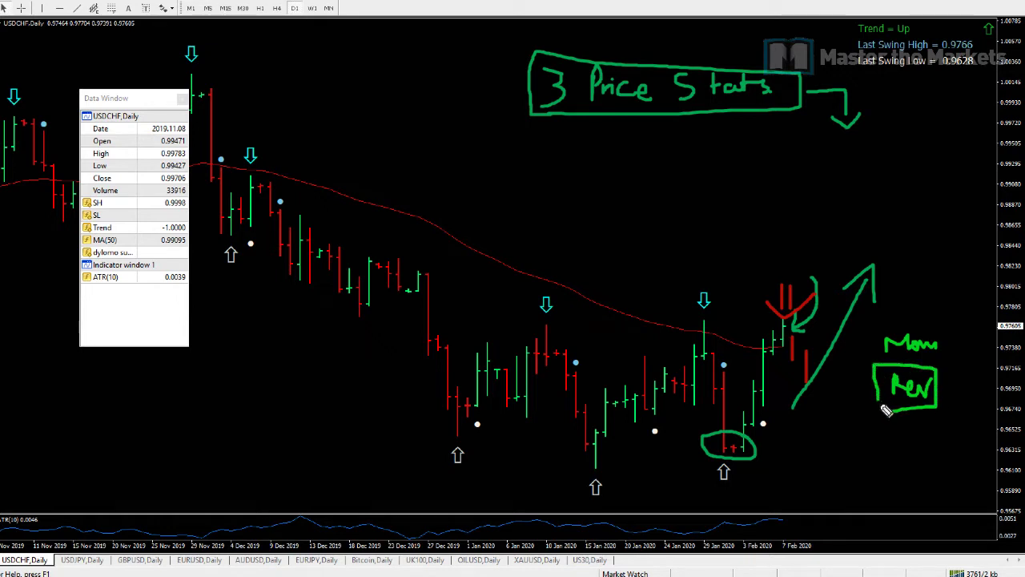
mouse_move(932, 359)
left_mouse_down()
mouse_move(881, 357)
mouse_move(925, 328)
mouse_move(957, 354)
mouse_move(911, 354)
left_mouse_up()
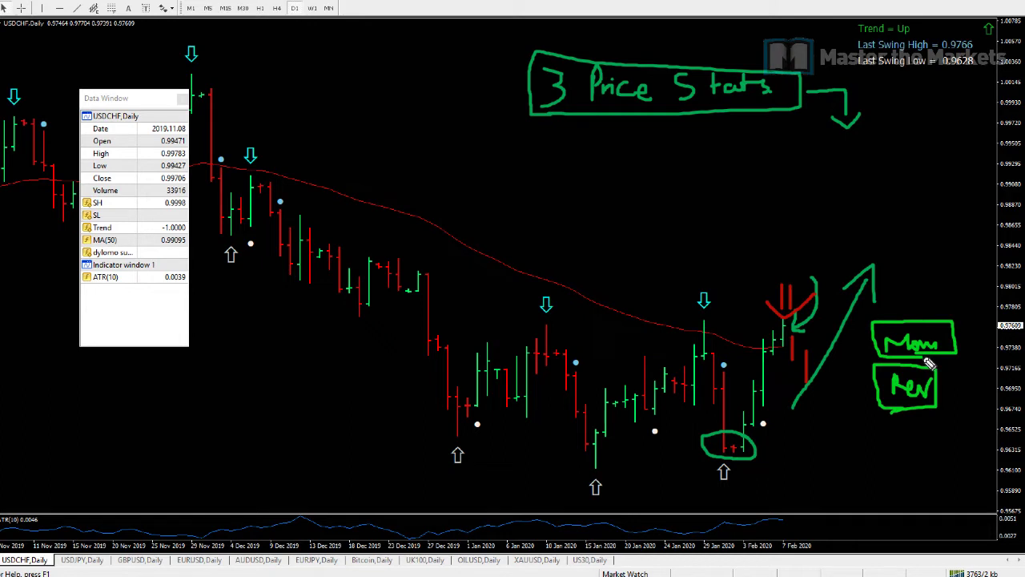
- Draw a rising arrow from the "Mom" box and a horizontal arrow from the "Rev" box leading to the note "HIL"
mouse_move(943, 390)
left_mouse_down()
mouse_move(968, 389)
mouse_move(961, 396)
left_mouse_up()
mouse_move(923, 311)
left_mouse_down()
mouse_move(953, 282)
mouse_move(964, 301)
left_mouse_up()
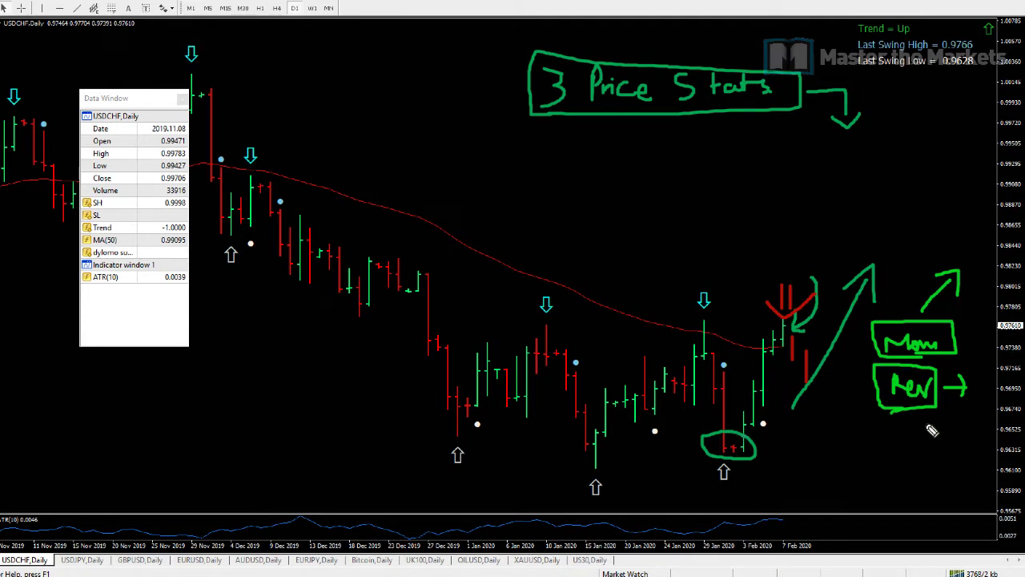
mouse_move(973, 374)
left_mouse_down()
mouse_move(976, 398)
mouse_move(983, 377)
mouse_move(982, 385)
left_mouse_up()
mouse_move(993, 376)
left_mouse_down()
mouse_move(993, 394)
mouse_move(1002, 396)
left_mouse_up()
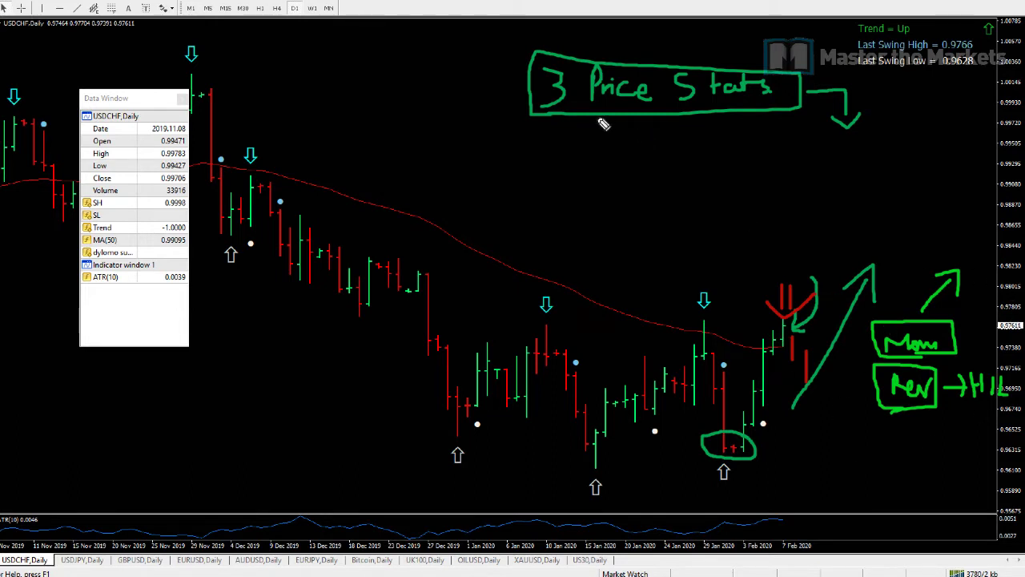
- Write the first list item under the heading as a circled 1 followed by "PSwB", and underline it
left_click_drag(775, 148, 775, 176)
mouse_move(778, 139)
left_mouse_down()
mouse_move(793, 178)
mouse_move(781, 144)
left_mouse_up()
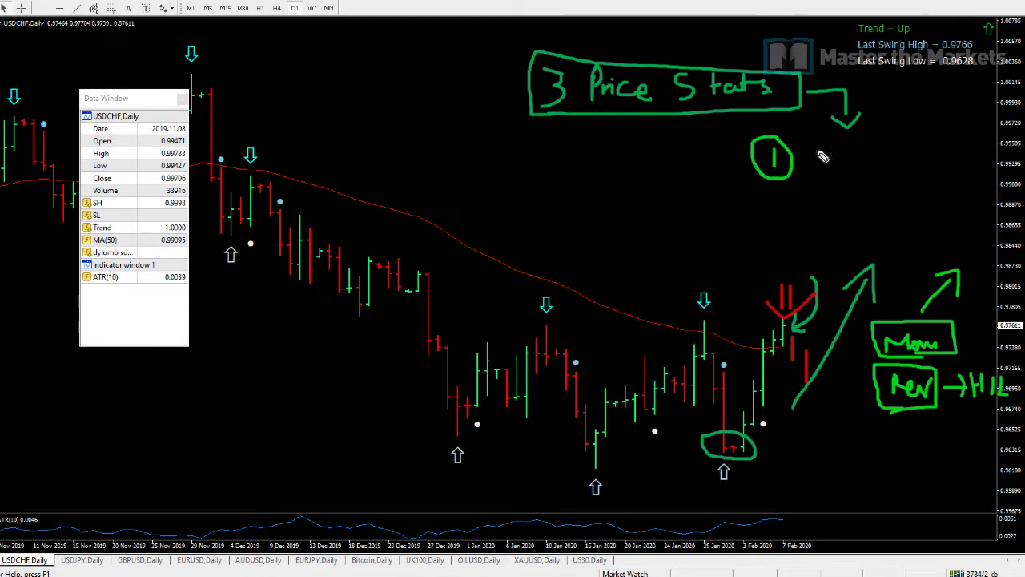
mouse_move(810, 141)
left_mouse_down()
mouse_move(811, 170)
mouse_move(812, 140)
mouse_move(825, 162)
mouse_move(842, 156)
mouse_move(835, 166)
mouse_move(875, 153)
mouse_move(881, 161)
mouse_move(888, 149)
left_mouse_up()
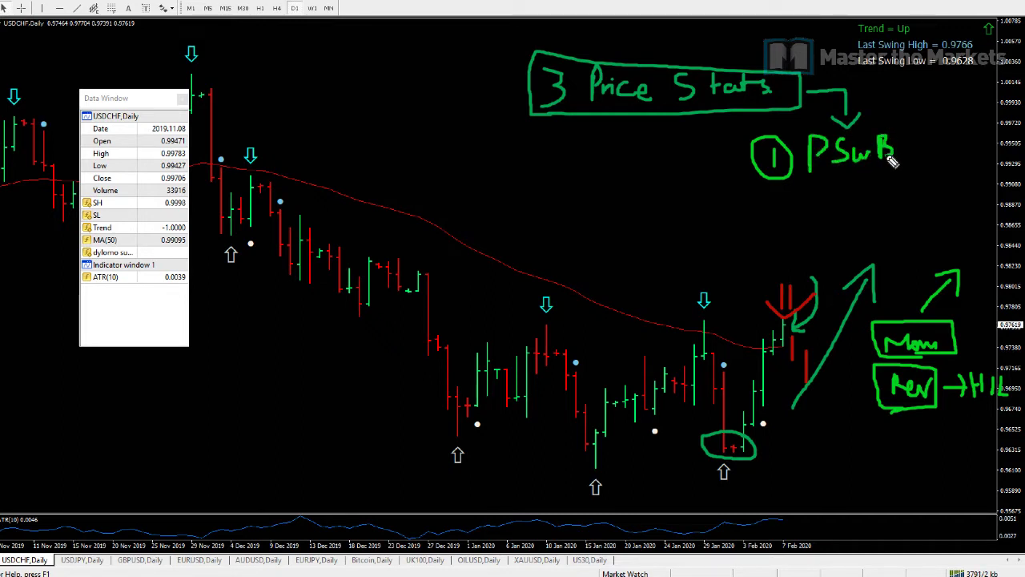
left_click_drag(792, 178, 909, 174)
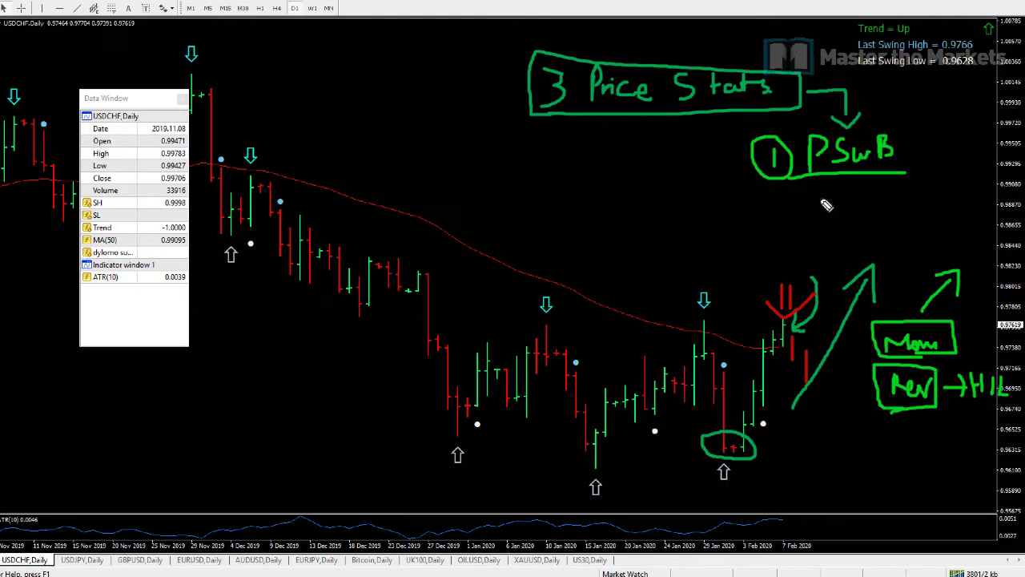
- Sketch a sample green price bar crossed by a horizontal level, add "70% do not confirm" beside PSwB, and draw a small down arrow above "Mom"
left_click_drag(591, 160, 590, 245)
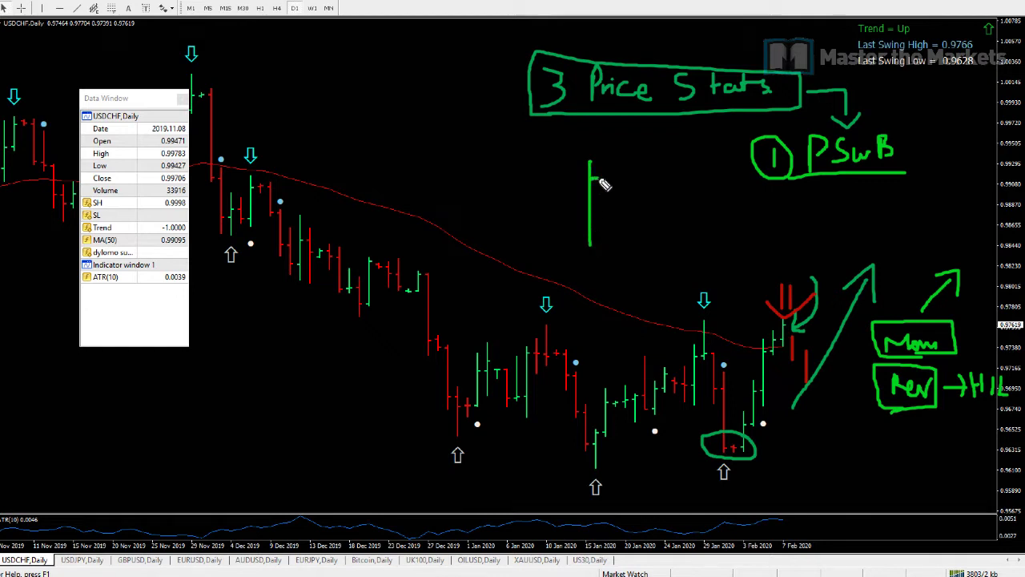
left_click_drag(565, 202, 601, 204)
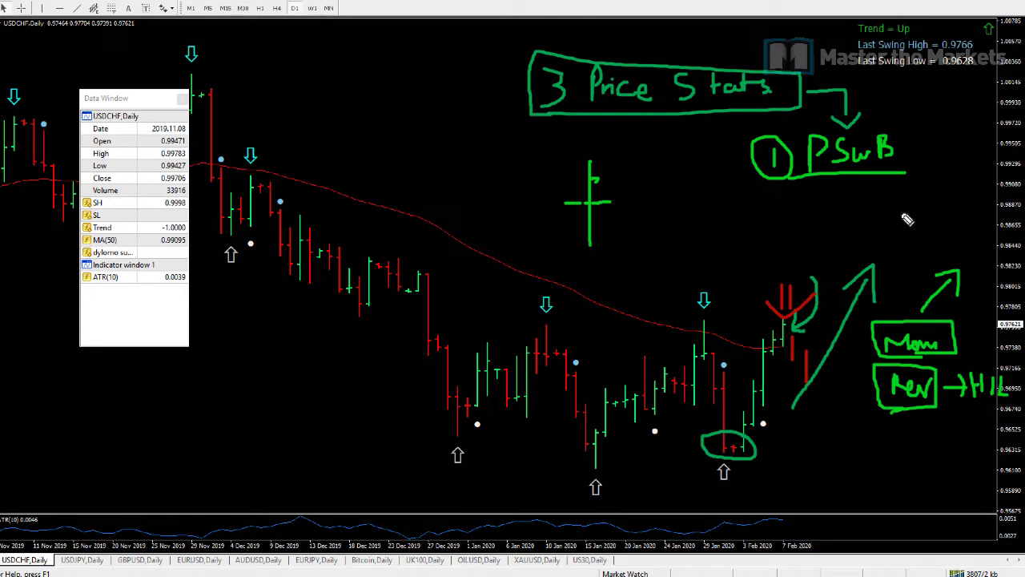
left_click_drag(901, 148, 913, 148)
mouse_move(927, 134)
left_mouse_down()
mouse_move(938, 137)
mouse_move(934, 154)
mouse_move(965, 141)
mouse_move(972, 163)
mouse_move(937, 174)
mouse_move(993, 170)
mouse_move(965, 190)
mouse_move(997, 189)
left_mouse_up()
left_click_drag(918, 263, 928, 290)
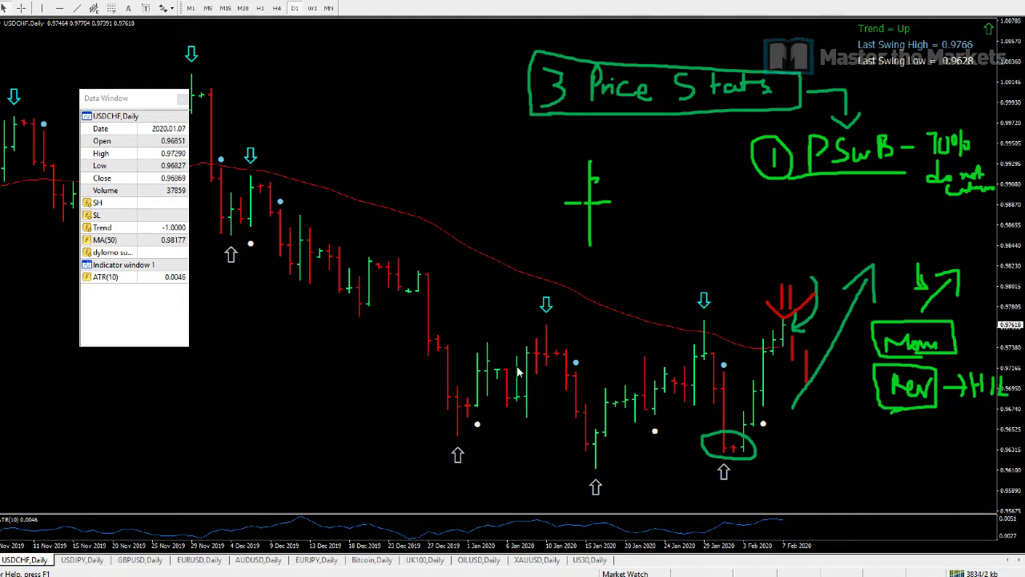
- Switch to the "Research collated" Word document and examine the total swings and 1st PSwB confirmation lines
mouse_move(399, 576)
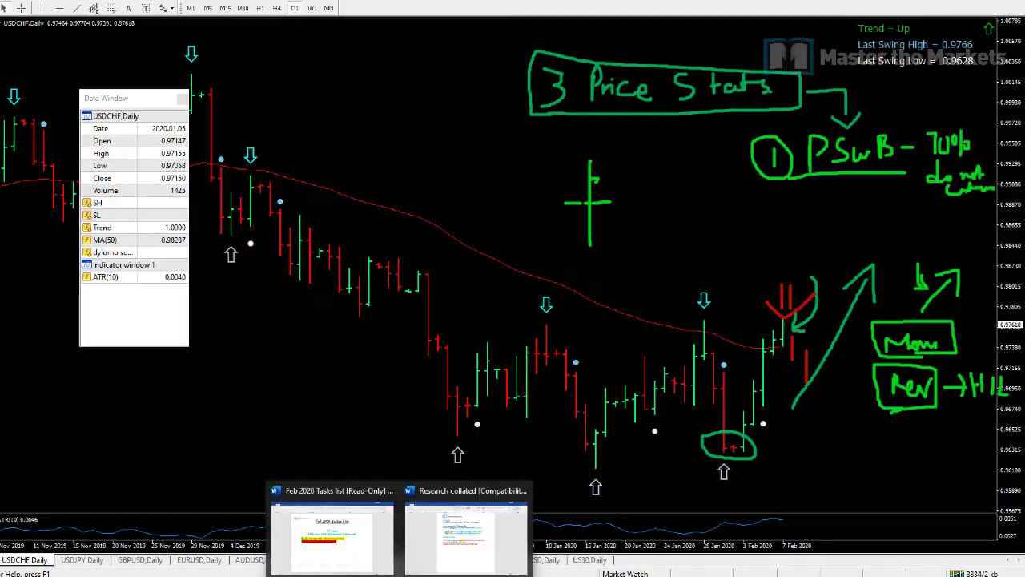
left_click(466, 535)
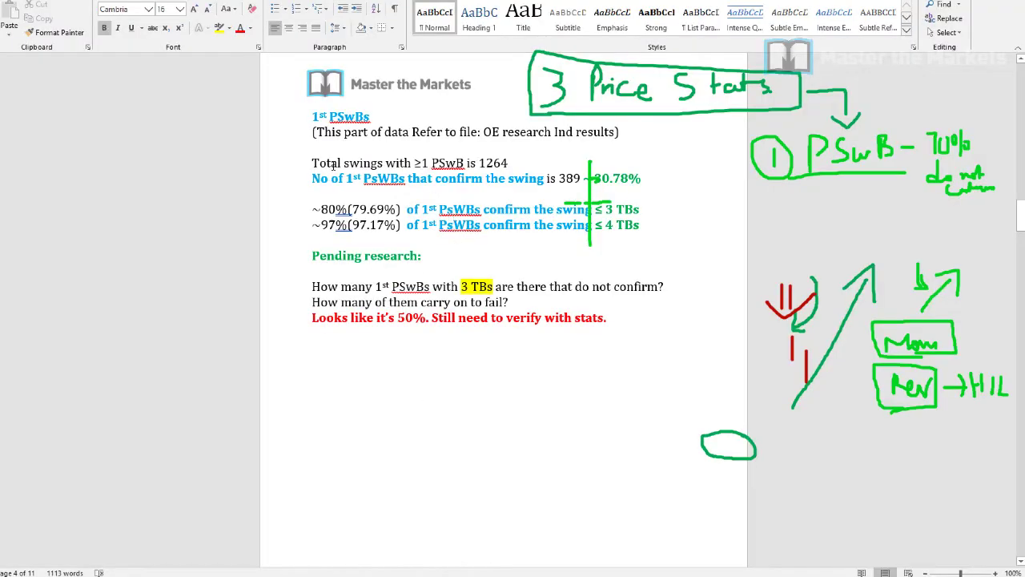
left_click_drag(313, 163, 515, 162)
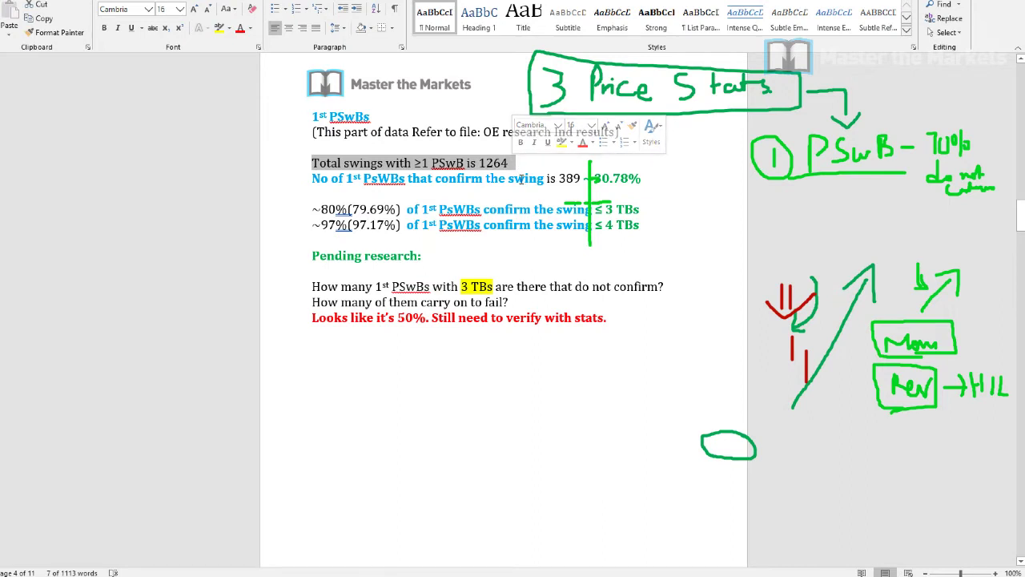
left_click(379, 180)
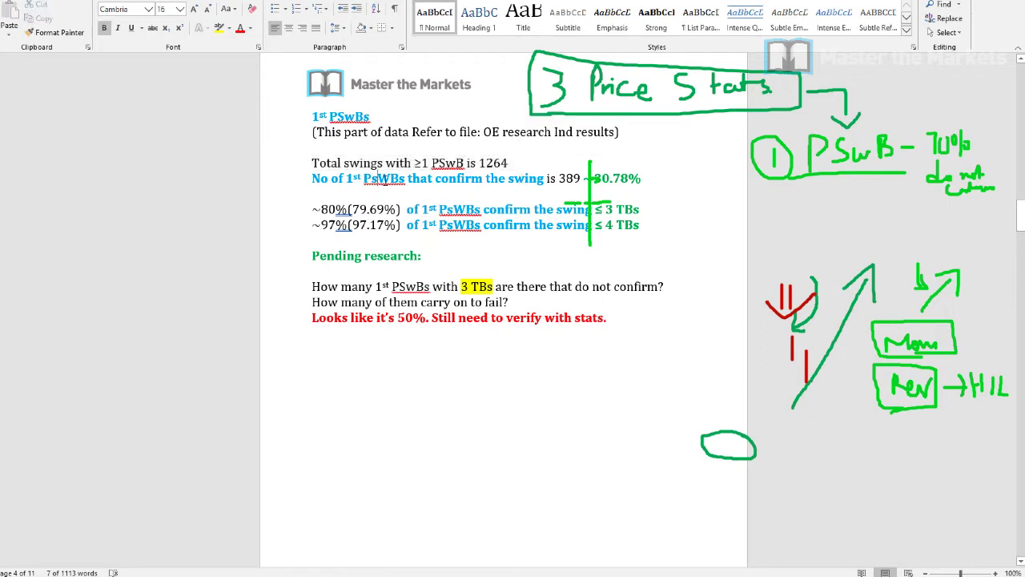
left_click_drag(350, 178, 650, 186)
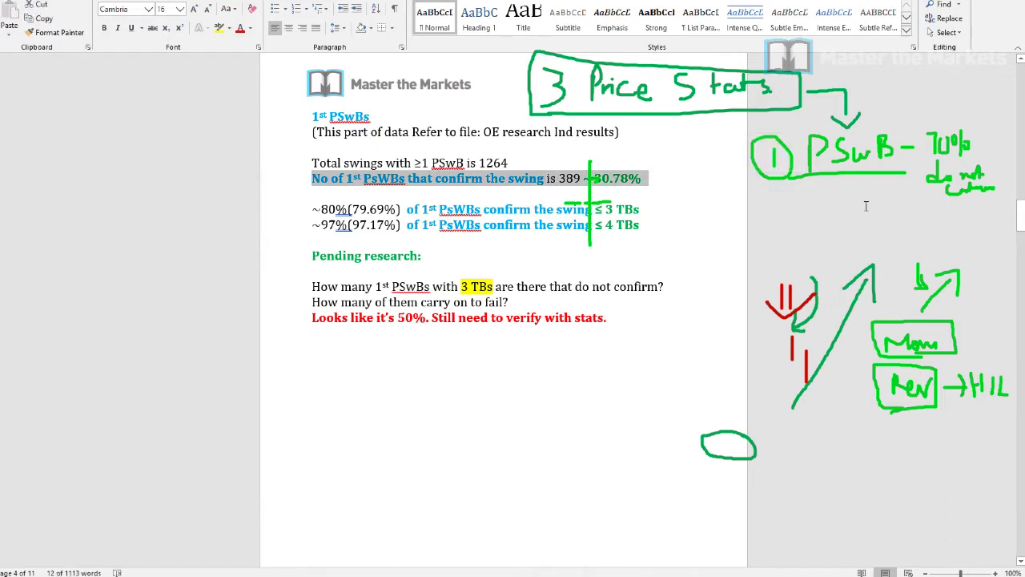
left_click(403, 181)
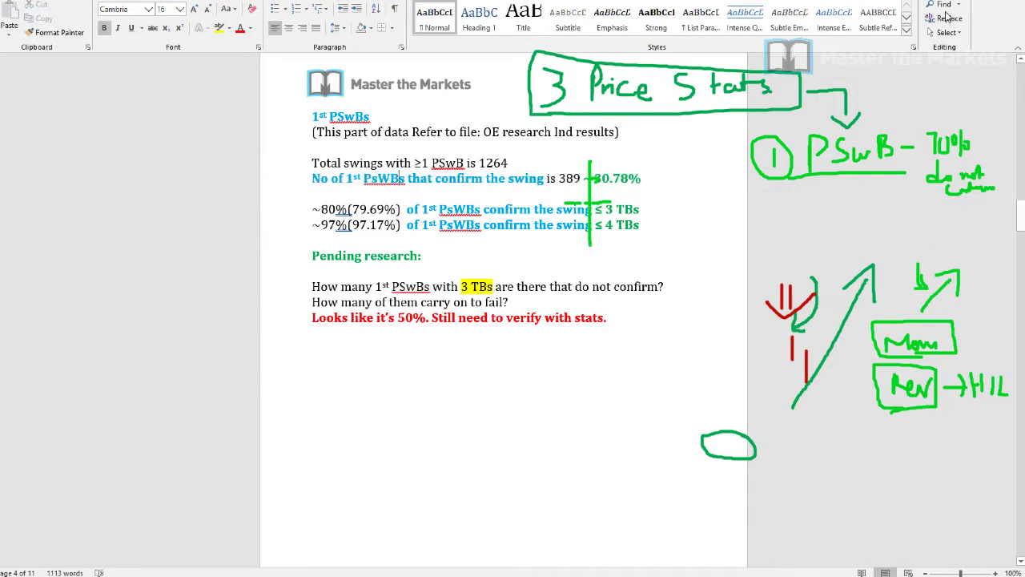
- Switch back to the MetaTrader USDCHF chart and write the second list item as a circled 2 followed by "Pri F -"
key("alt+Tab")
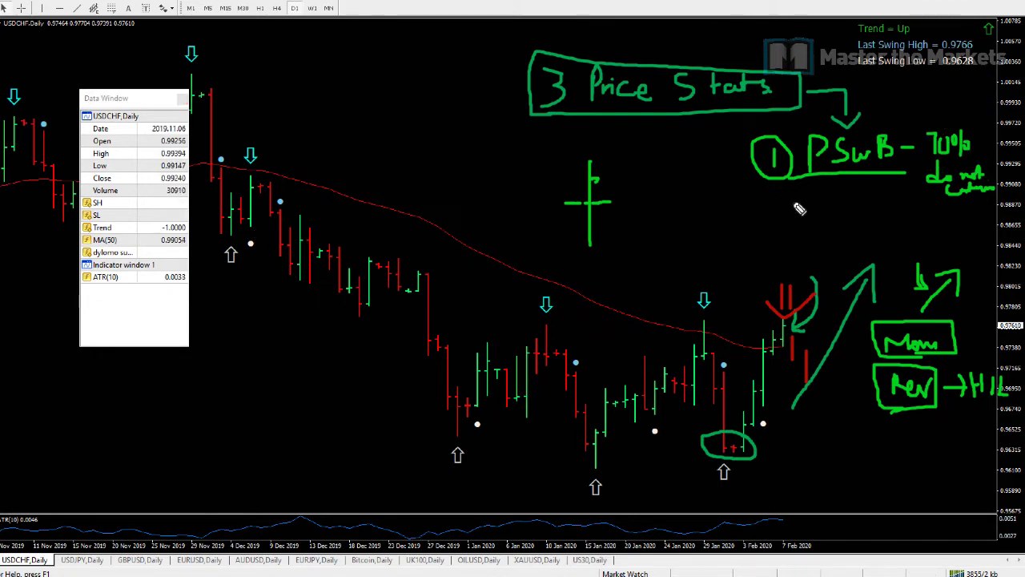
left_click_drag(768, 204, 786, 225)
mouse_move(783, 189)
left_mouse_down()
mouse_move(770, 192)
mouse_move(767, 227)
mouse_move(795, 204)
mouse_move(805, 222)
mouse_move(809, 209)
mouse_move(842, 221)
mouse_move(848, 195)
mouse_move(850, 209)
mouse_move(876, 212)
left_mouse_up()
left_click(824, 205)
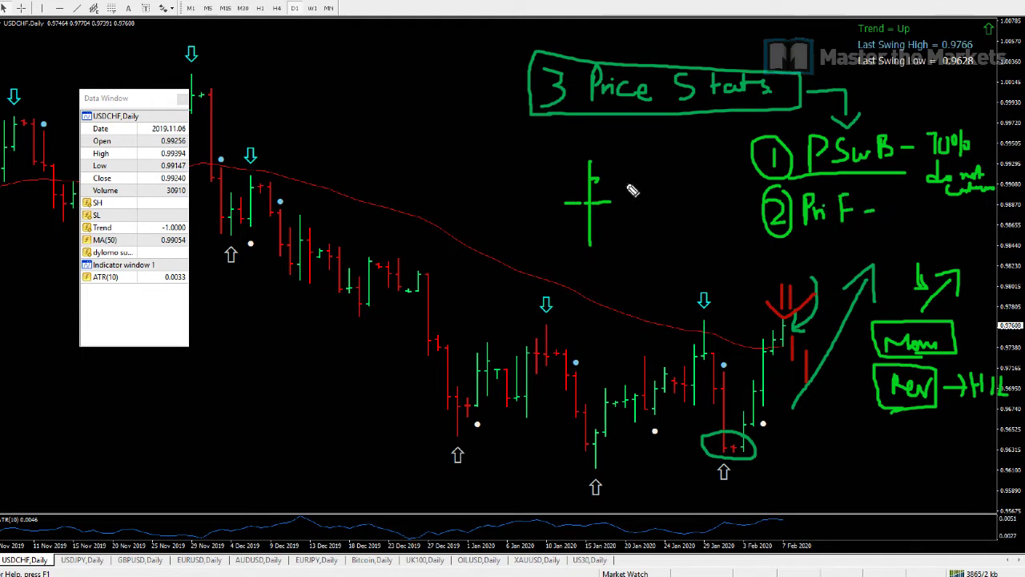
- Extend the sample bar sketch with a higher green bar, two falling red bars, marked levels and two small green bars, and circle "Rev"
mouse_move(613, 216)
left_mouse_down()
mouse_move(614, 134)
mouse_move(583, 154)
mouse_move(602, 151)
left_mouse_up()
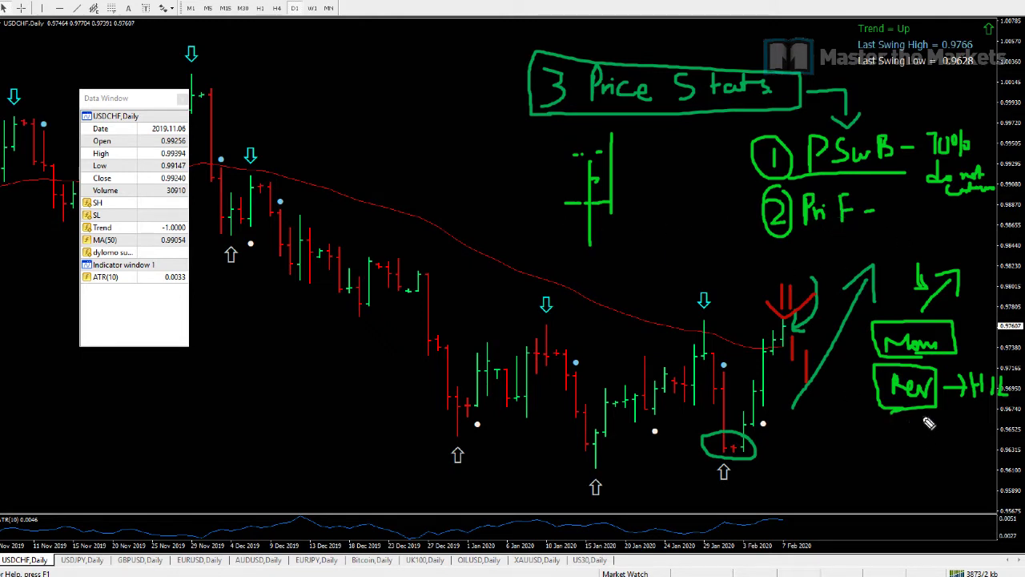
mouse_move(919, 375)
left_mouse_down()
mouse_move(870, 389)
mouse_move(941, 410)
mouse_move(933, 370)
left_mouse_up()
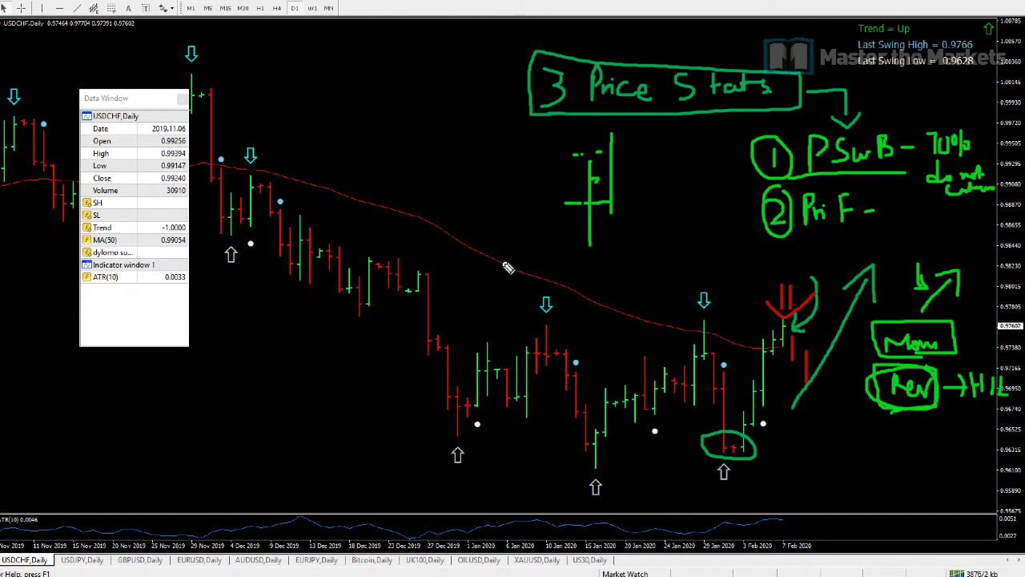
left_click_drag(631, 185, 634, 286)
mouse_move(573, 256)
left_mouse_down()
mouse_move(608, 255)
mouse_move(643, 318)
left_mouse_up()
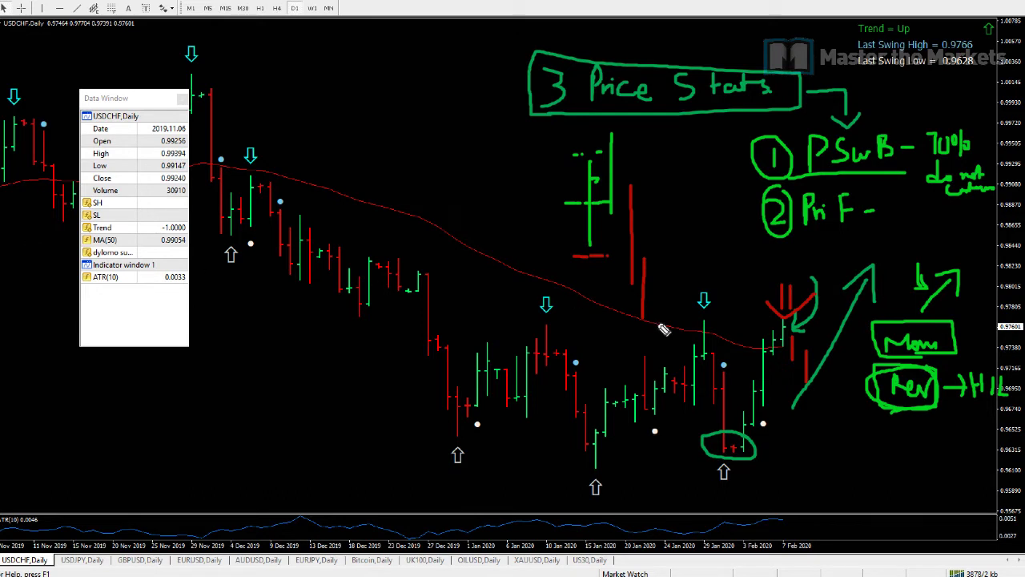
mouse_move(663, 280)
left_mouse_down()
mouse_move(668, 241)
mouse_move(690, 224)
left_mouse_up()
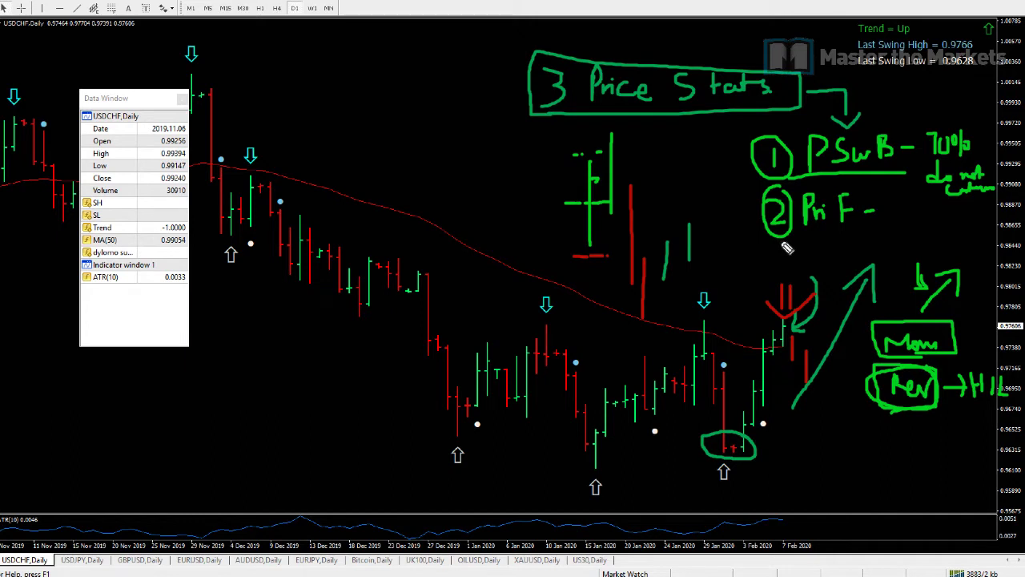
- Write "65%" beside "Pri F" and add the third list item as a circled 3 followed by "OE -"
mouse_move(899, 191)
left_mouse_down()
mouse_move(895, 215)
mouse_move(913, 210)
mouse_move(918, 224)
mouse_move(933, 205)
mouse_move(929, 224)
mouse_move(940, 216)
left_mouse_up()
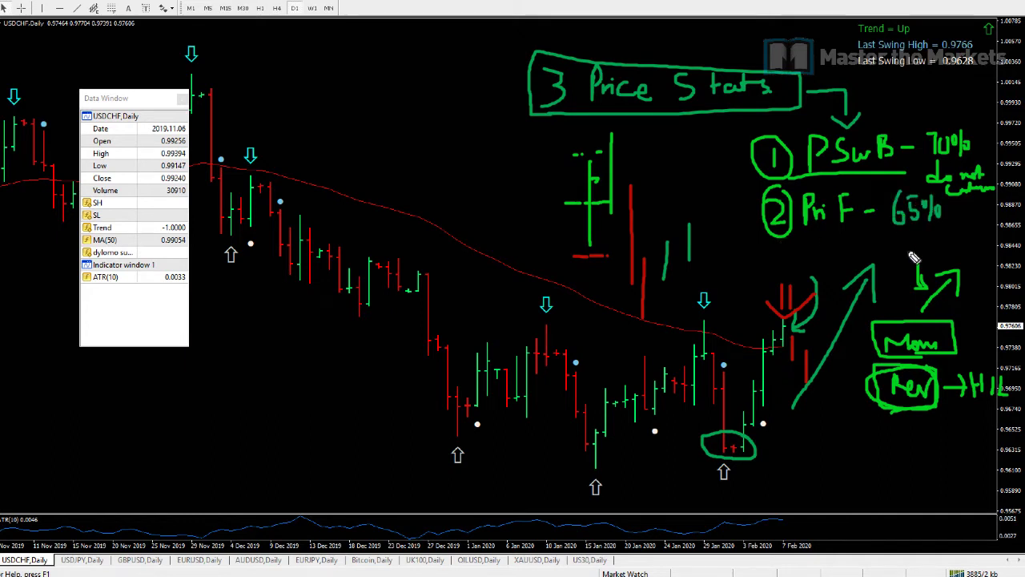
mouse_move(759, 249)
left_mouse_down()
mouse_move(775, 253)
mouse_move(770, 268)
mouse_move(759, 242)
mouse_move(789, 263)
mouse_move(780, 242)
left_mouse_up()
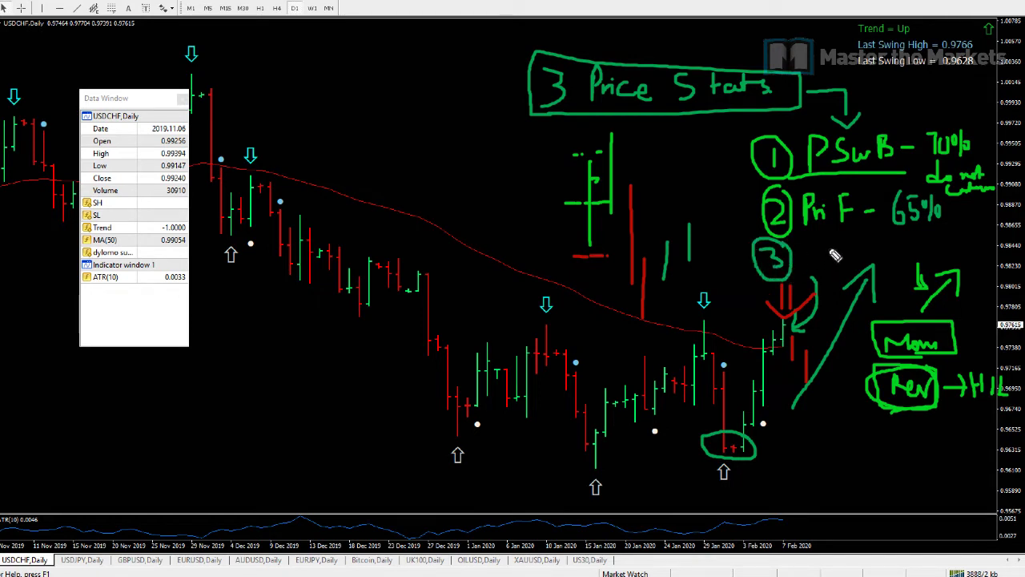
mouse_move(818, 241)
left_mouse_down()
mouse_move(810, 258)
mouse_move(831, 241)
mouse_move(848, 264)
mouse_move(844, 241)
left_mouse_up()
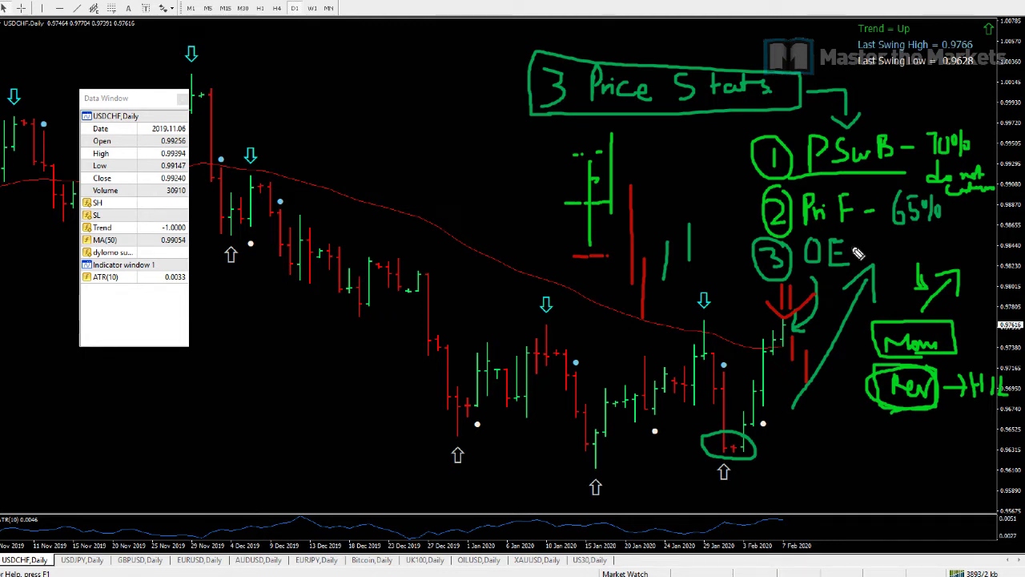
left_click_drag(862, 254, 875, 253)
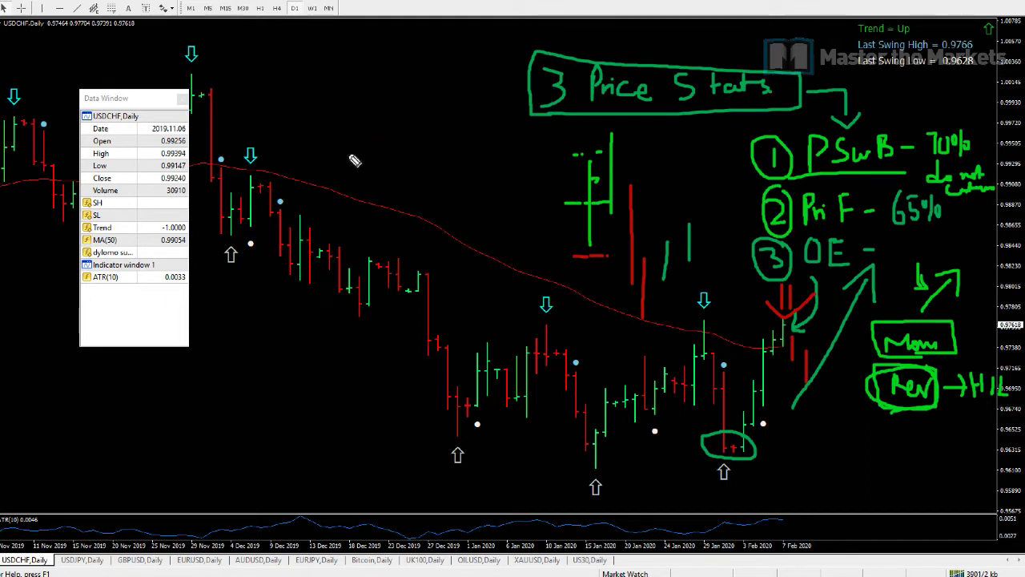
- Circle the early-December swing high and the late-December swing low, connect them, draw a rising arrow from the low, and label them T and B
mouse_move(269, 147)
left_mouse_down()
mouse_move(238, 153)
mouse_move(267, 143)
left_mouse_up()
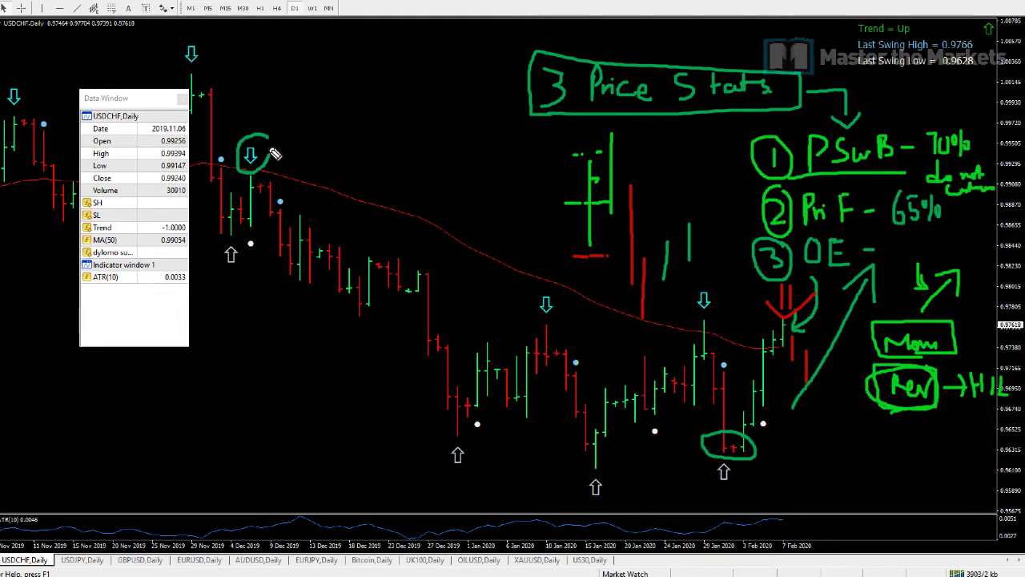
mouse_move(472, 442)
left_mouse_down()
mouse_move(458, 442)
mouse_move(479, 474)
mouse_move(471, 445)
left_mouse_up()
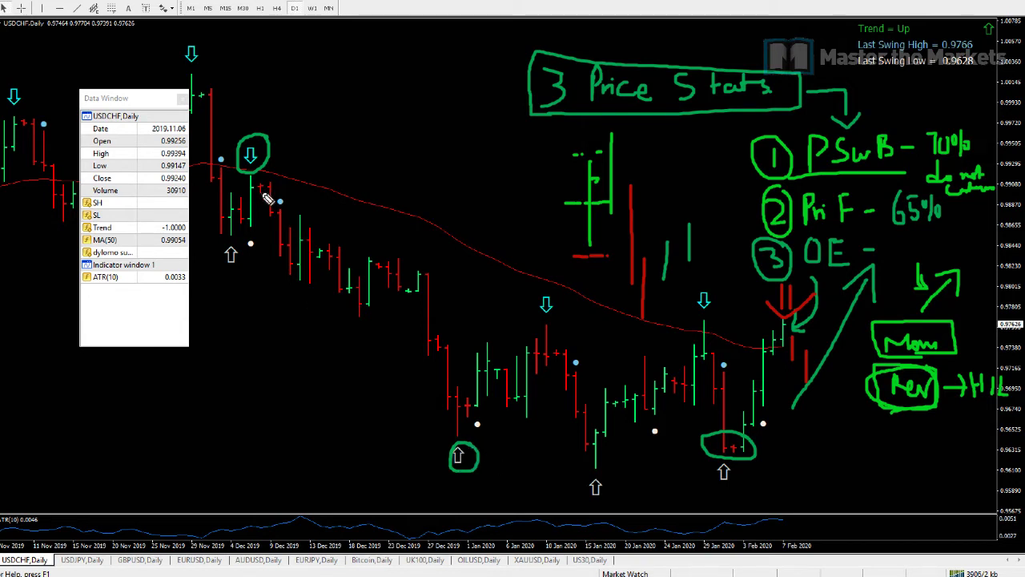
mouse_move(258, 161)
left_mouse_down()
mouse_move(305, 263)
mouse_move(437, 437)
mouse_move(449, 442)
mouse_move(552, 382)
mouse_move(558, 367)
left_mouse_up()
mouse_move(477, 443)
left_mouse_down()
mouse_move(552, 370)
mouse_move(556, 385)
left_mouse_up()
left_click_drag(293, 141, 293, 154)
left_click_drag(454, 487, 467, 511)
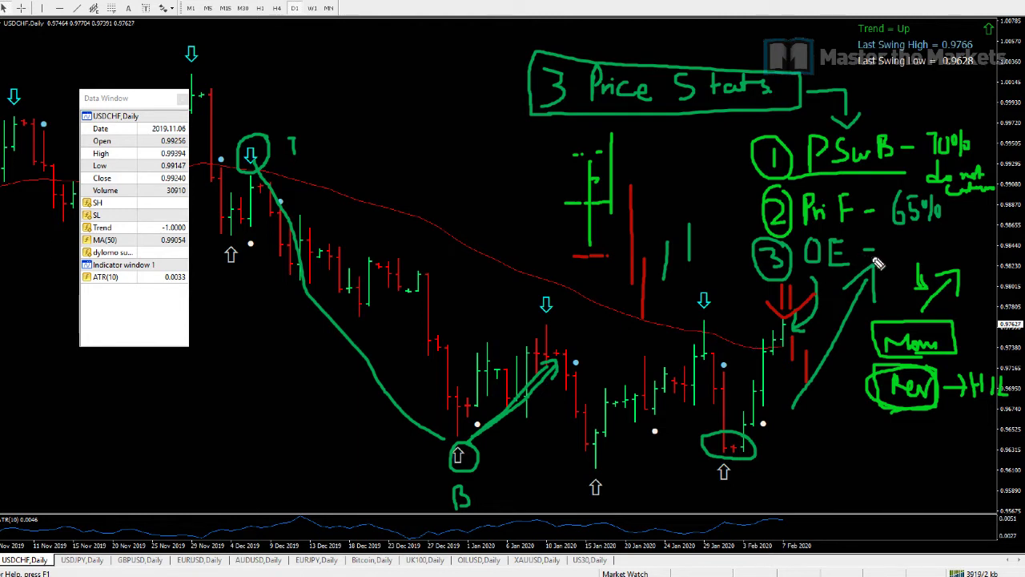
- Write "55% > 3ATR" beside "OE" and draw a vertical range marker down from the circled swing high
mouse_move(902, 240)
left_mouse_down()
mouse_move(889, 258)
mouse_move(920, 255)
mouse_move(929, 242)
mouse_move(948, 252)
mouse_move(980, 241)
mouse_move(997, 256)
mouse_move(1011, 238)
mouse_move(1020, 245)
left_mouse_up()
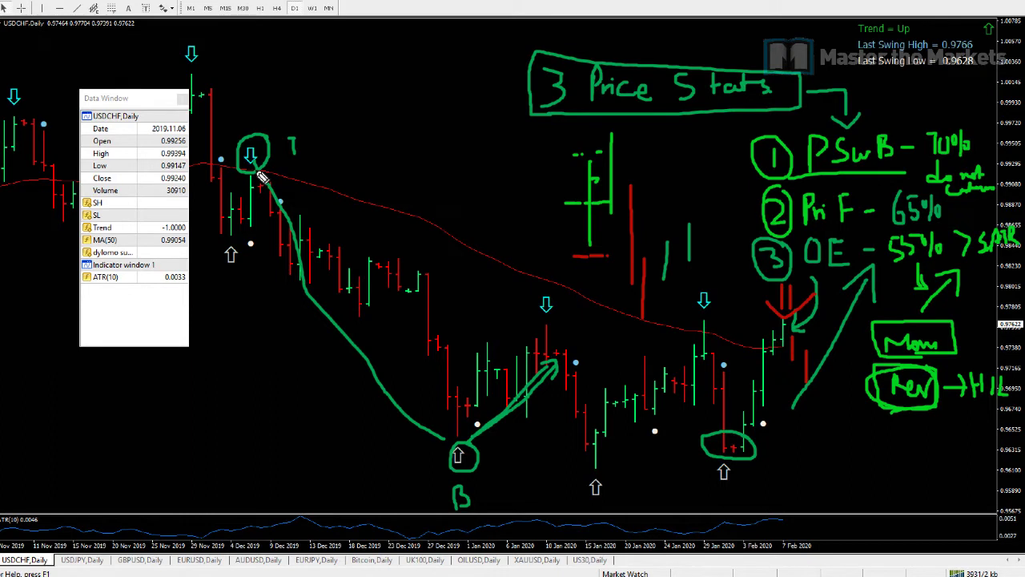
mouse_move(241, 156)
left_mouse_down()
mouse_move(297, 156)
mouse_move(275, 229)
mouse_move(285, 354)
mouse_move(303, 351)
left_mouse_up()
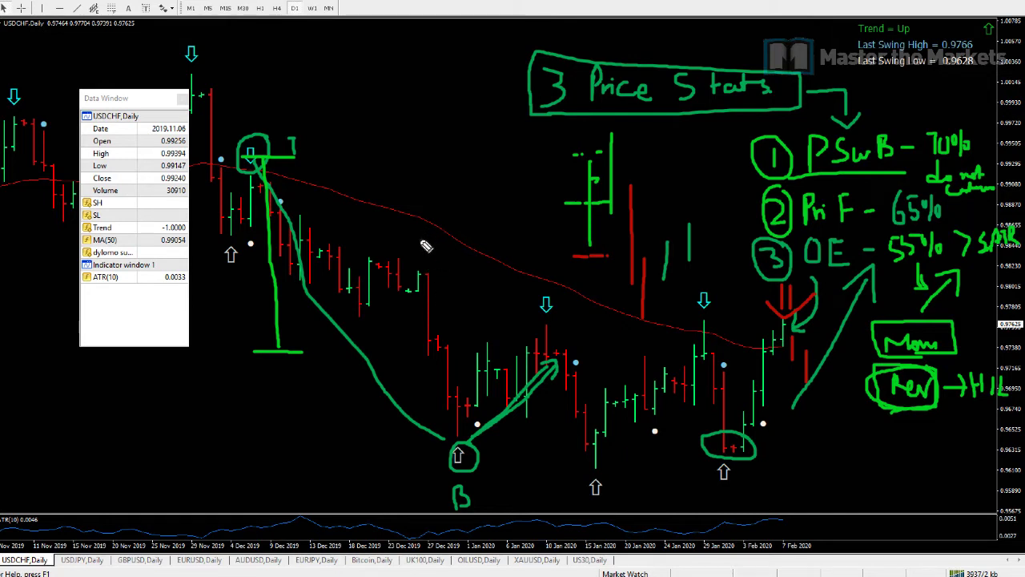
- Draw a curved upward arrow above the moving average and write an underlined "55%" over it
mouse_move(422, 250)
left_mouse_down()
mouse_move(480, 147)
mouse_move(494, 176)
left_mouse_up()
mouse_move(416, 91)
left_mouse_down()
mouse_move(426, 110)
mouse_move(432, 79)
left_mouse_up()
mouse_move(447, 81)
left_mouse_down()
mouse_move(455, 90)
mouse_move(446, 99)
left_mouse_up()
left_click_drag(451, 80, 479, 97)
left_click_drag(420, 128, 484, 120)
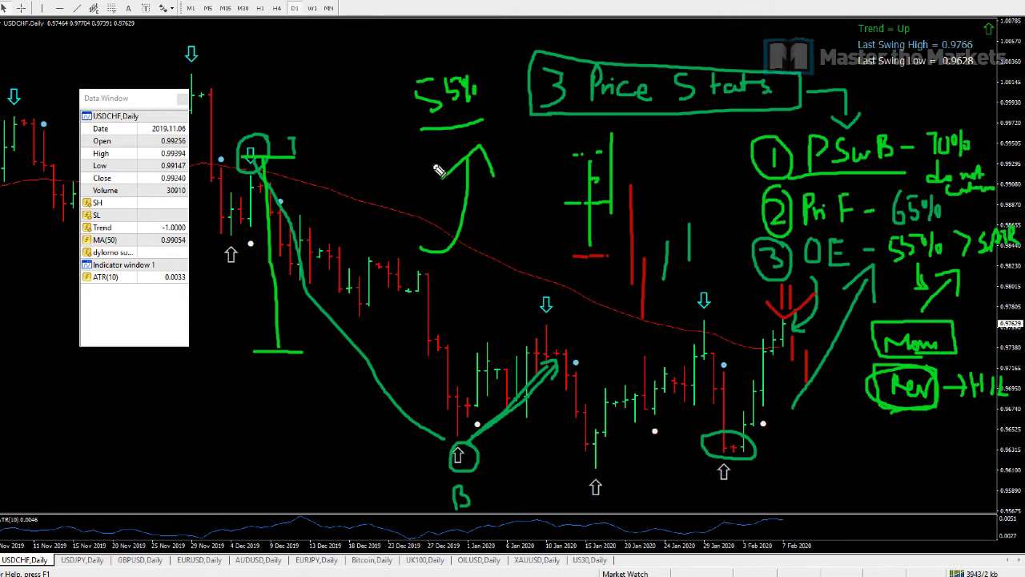
- Write "<3 ATR" next to the underlined 55% and box it, and circle the "Mom" label
mouse_move(368, 64)
left_mouse_down()
mouse_move(373, 77)
mouse_move(409, 53)
mouse_move(431, 53)
left_mouse_up()
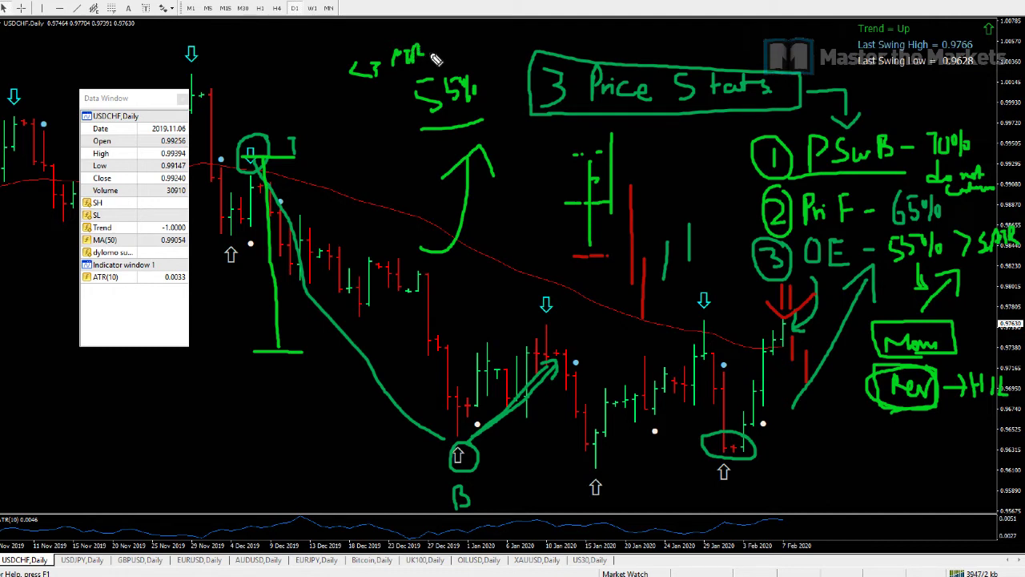
mouse_move(360, 96)
left_mouse_down()
mouse_move(438, 48)
mouse_move(357, 37)
mouse_move(350, 91)
left_mouse_up()
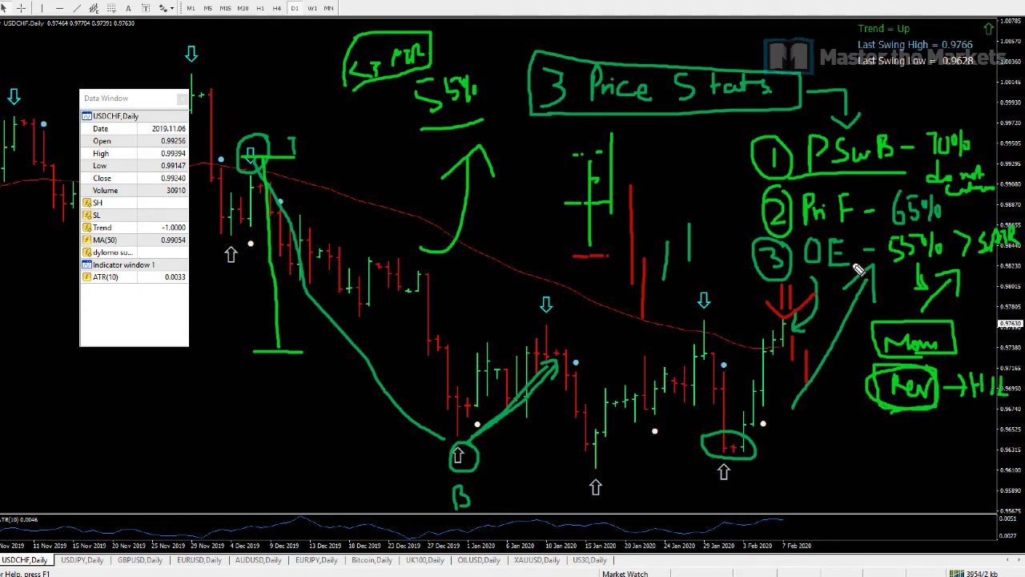
mouse_move(959, 328)
left_mouse_down()
mouse_move(909, 321)
mouse_move(877, 359)
mouse_move(940, 330)
left_mouse_up()
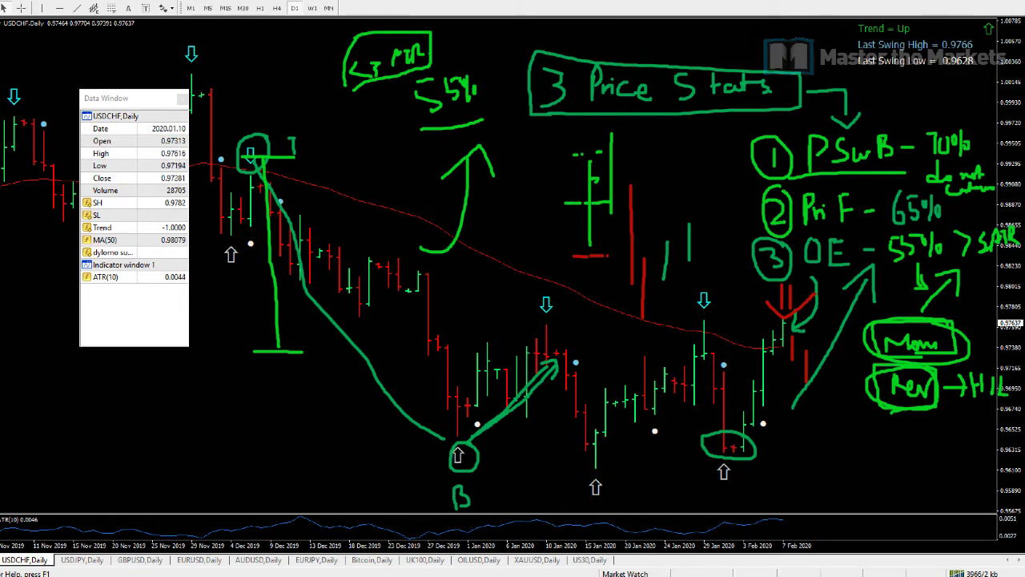
- Switch to the "OE research Ind results" Excel workbook, clear the annotations, and examine the OE cycle depth table in pips on the Research summary sheet
mouse_move(430, 575)
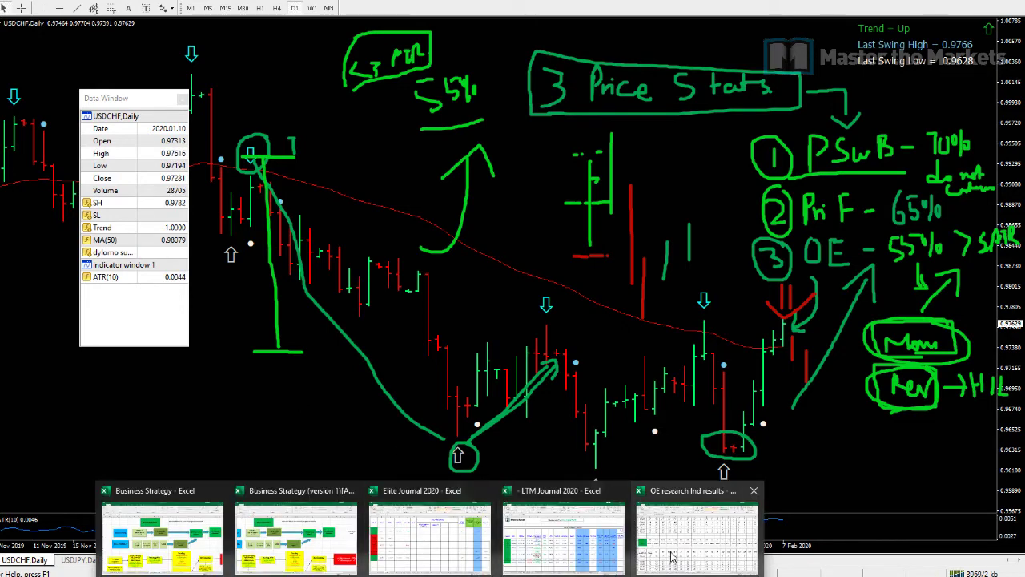
left_click(672, 556)
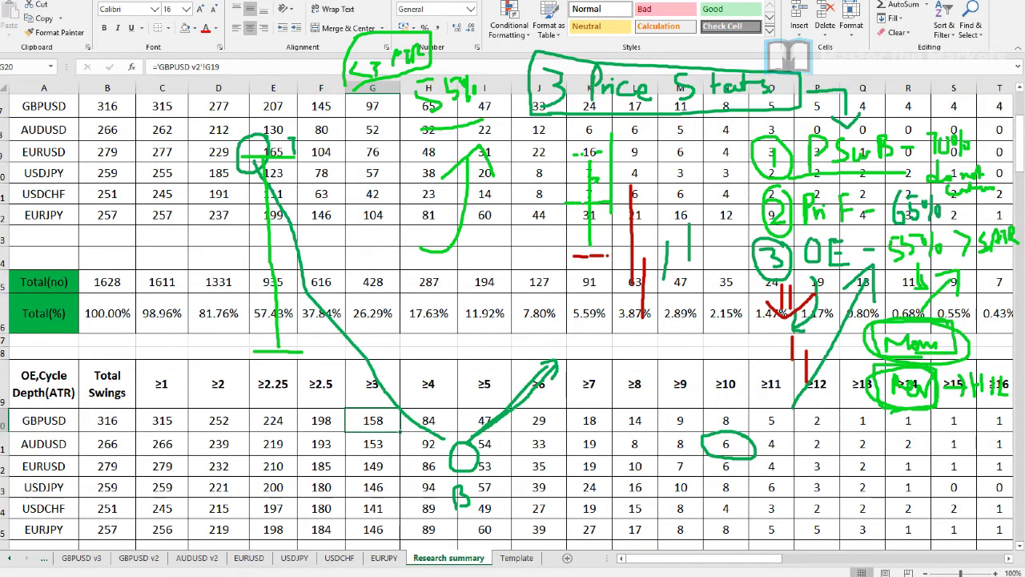
key("ctrl+shift+7")
left_click(196, 238)
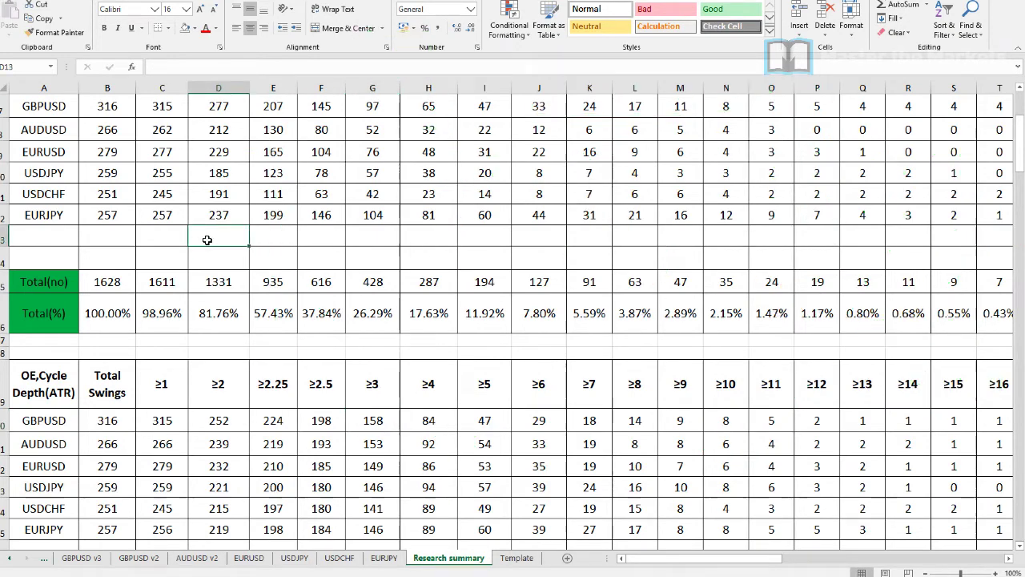
scroll(207, 241, "up", 2)
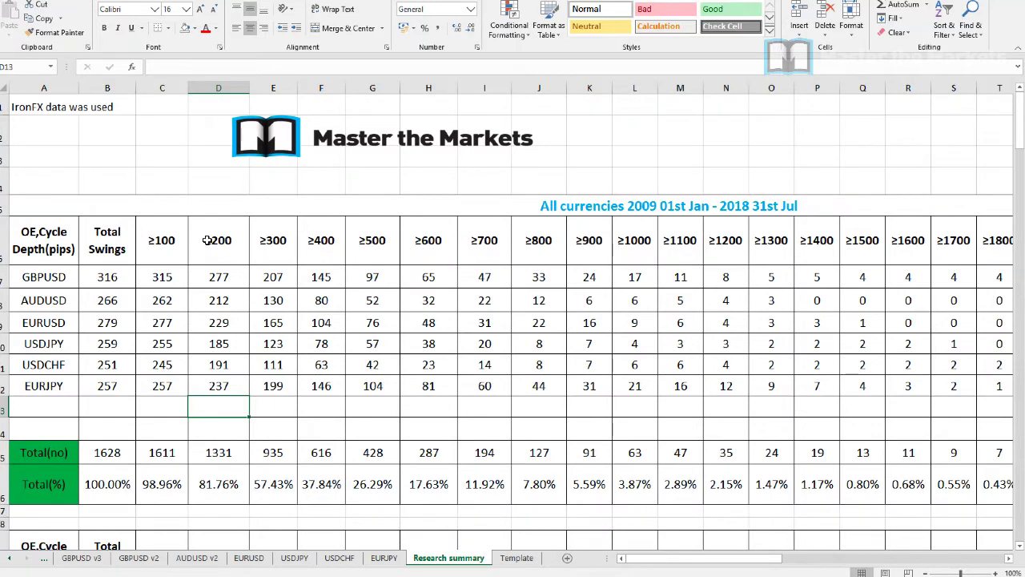
left_click(64, 278)
left_click(48, 245)
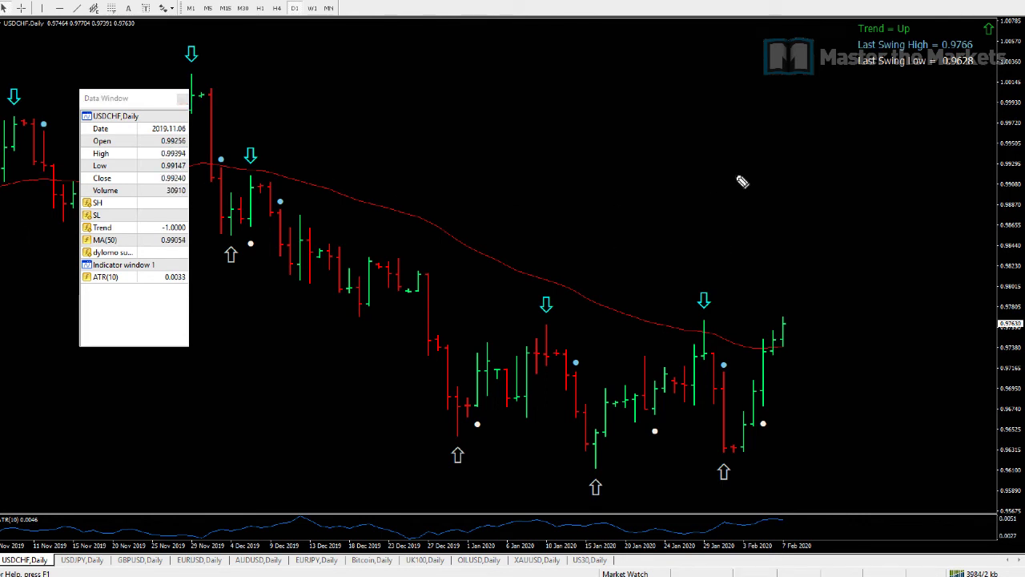
- Switch back to the MetaTrader USDCHF chart and write a circled 1 with "PSwB" and a circled 2 with "Pri F"
mouse_move(736, 86)
left_mouse_down()
mouse_move(725, 121)
mouse_move(736, 75)
left_mouse_up()
mouse_move(785, 124)
left_mouse_down()
mouse_move(786, 88)
mouse_move(788, 108)
mouse_move(811, 118)
mouse_move(872, 96)
mouse_move(877, 112)
mouse_move(864, 109)
left_mouse_up()
left_click(883, 99)
mouse_move(737, 148)
left_mouse_down()
mouse_move(746, 165)
mouse_move(771, 145)
left_mouse_up()
left_click(762, 137)
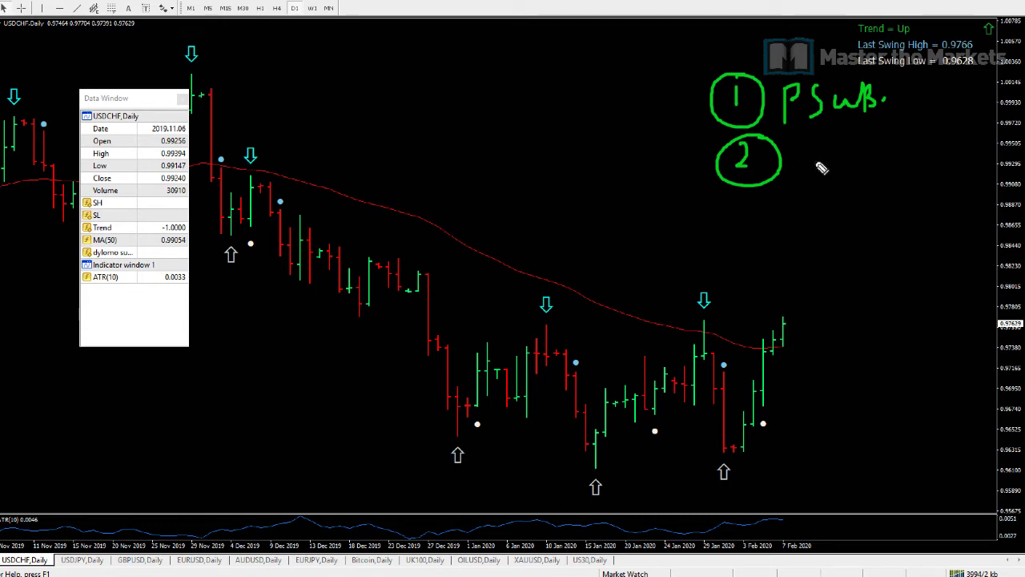
mouse_move(800, 139)
left_mouse_down()
mouse_move(802, 171)
mouse_move(809, 158)
mouse_move(841, 168)
mouse_move(853, 145)
left_mouse_up()
- Add a circled 3 followed by "OE Stats" to the handwritten list and underline it
mouse_move(750, 199)
left_mouse_down()
mouse_move(755, 226)
mouse_move(744, 230)
mouse_move(777, 192)
mouse_move(822, 218)
mouse_move(833, 206)
left_mouse_up()
left_click_drag(821, 218, 838, 216)
mouse_move(887, 195)
left_mouse_down()
mouse_move(852, 223)
mouse_move(918, 210)
left_mouse_up()
left_click(922, 206)
left_click_drag(780, 239, 940, 240)
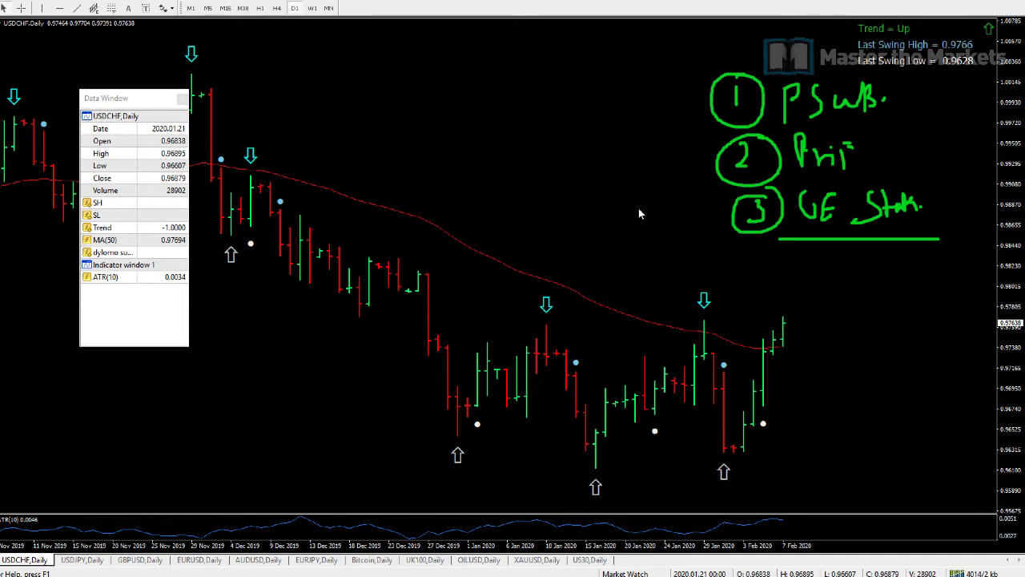
- Clear the annotations, compress the USDCHF price scale, and examine the latest swing high and swing low bars
key("Escape")
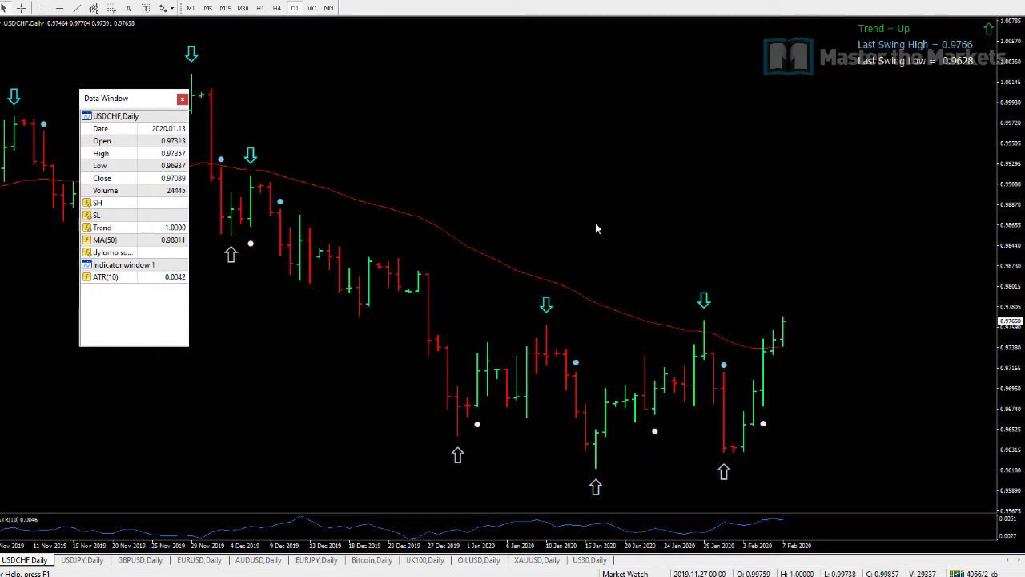
left_click_drag(1018, 142, 1014, 180)
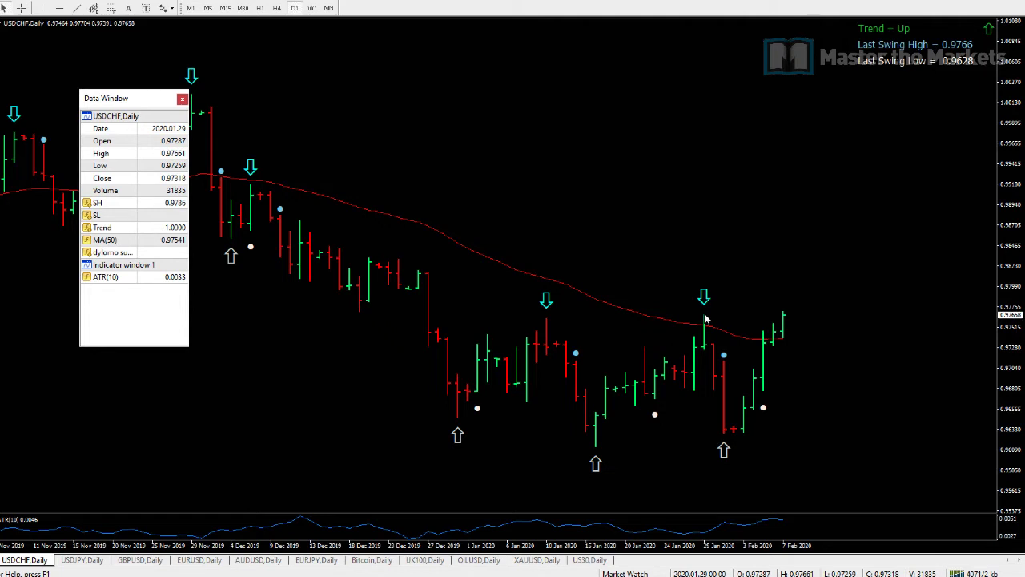
left_click(749, 389)
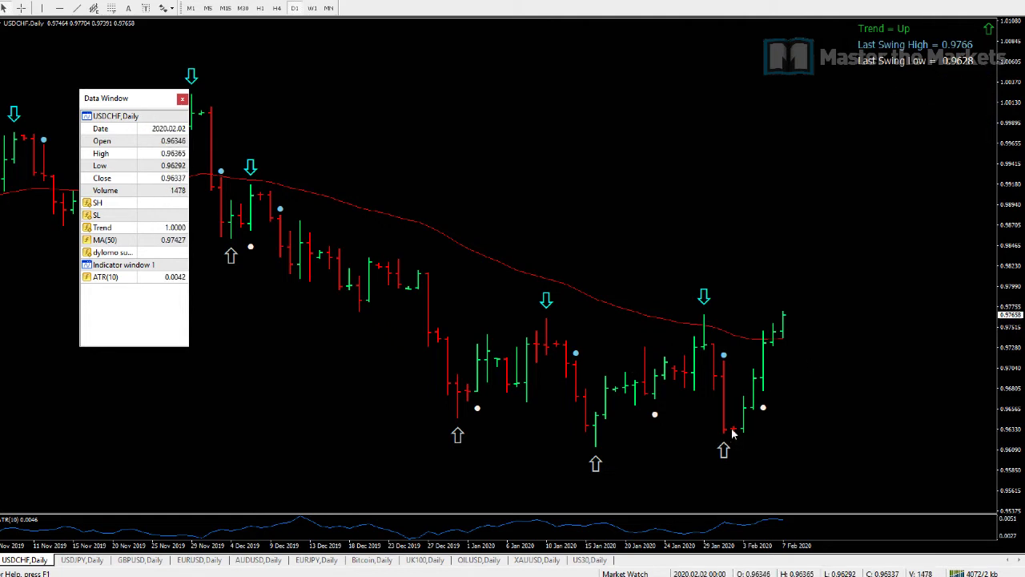
- Show the USDJPY daily chart with a slightly compressed price scale, circle its latest bars, and clear the annotation
left_click(104, 561)
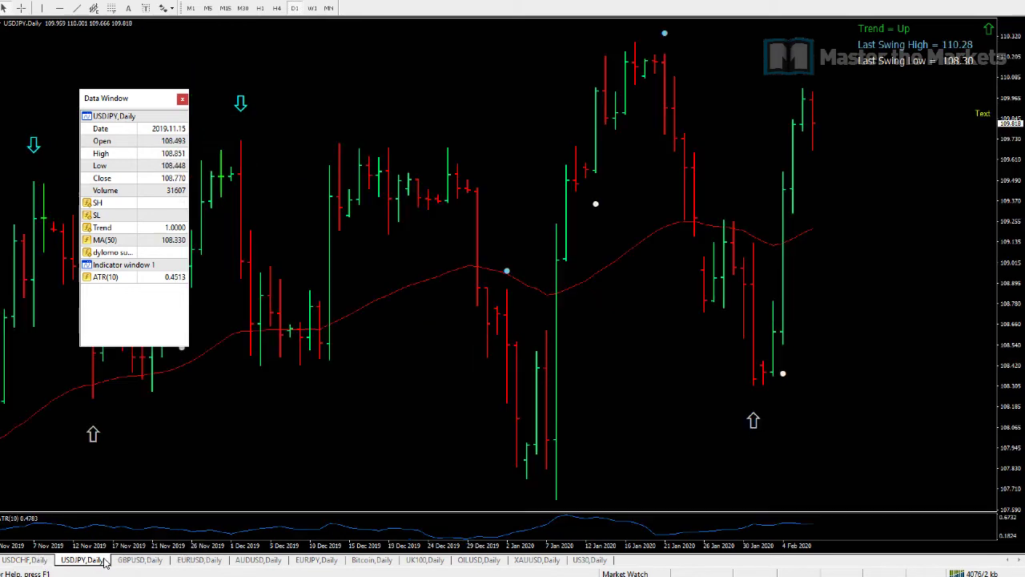
left_click_drag(1004, 216, 1005, 224)
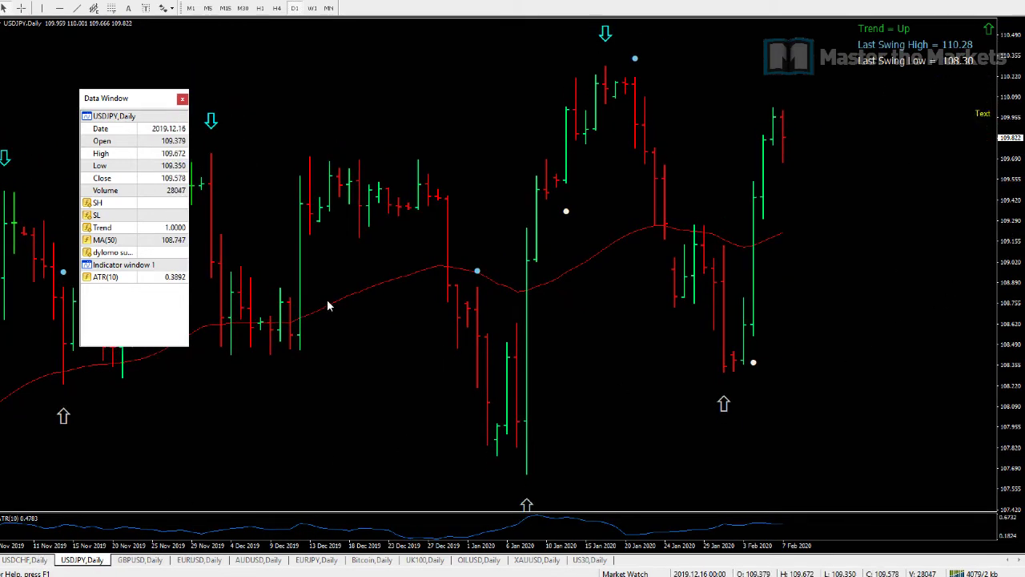
mouse_move(813, 103)
left_mouse_down()
mouse_move(783, 101)
mouse_move(785, 179)
mouse_move(818, 107)
left_mouse_up()
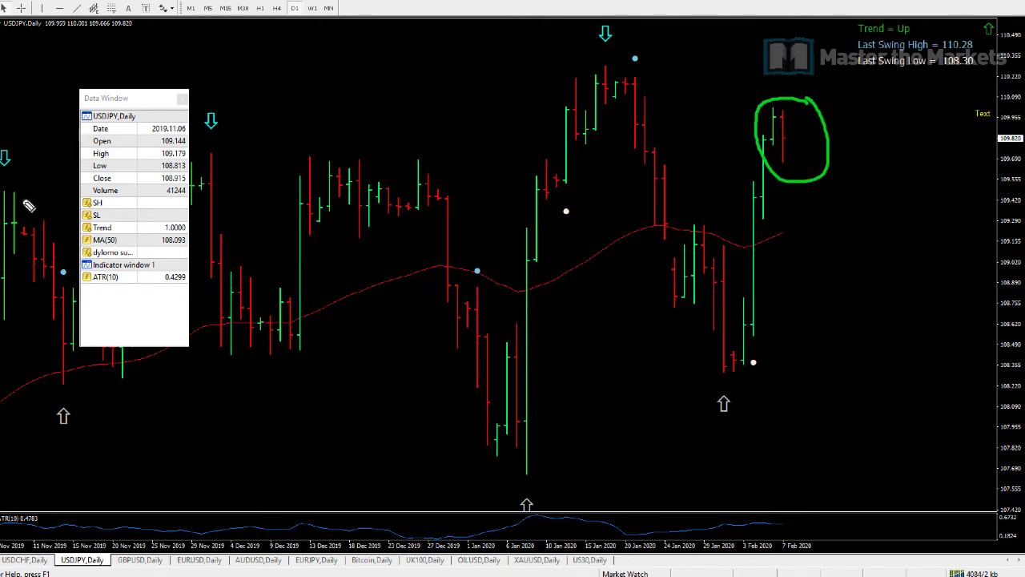
key("Escape")
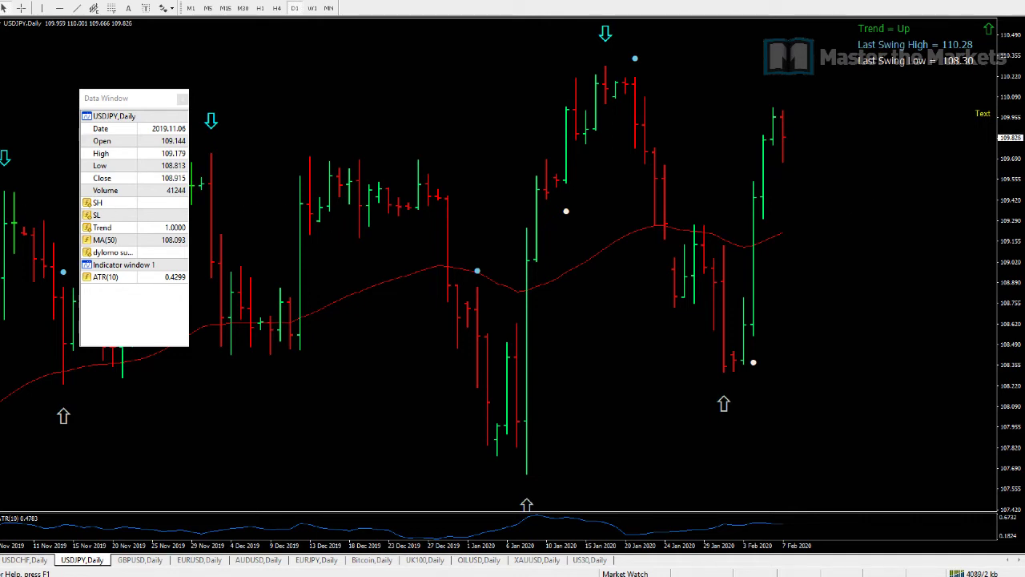
- Review the latest swings on the GBPUSD and EURUSD daily charts
left_click(140, 559)
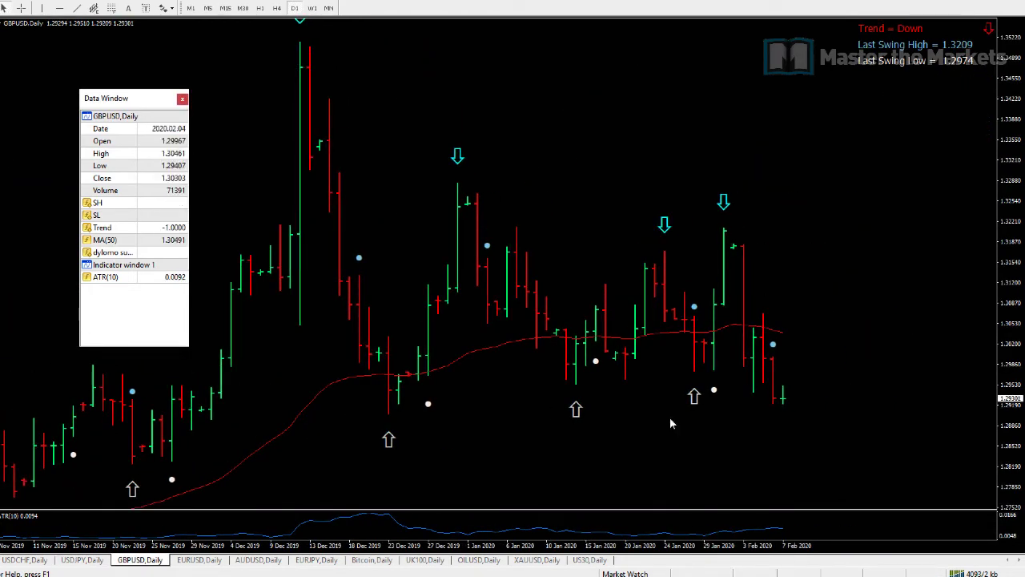
left_click(213, 559)
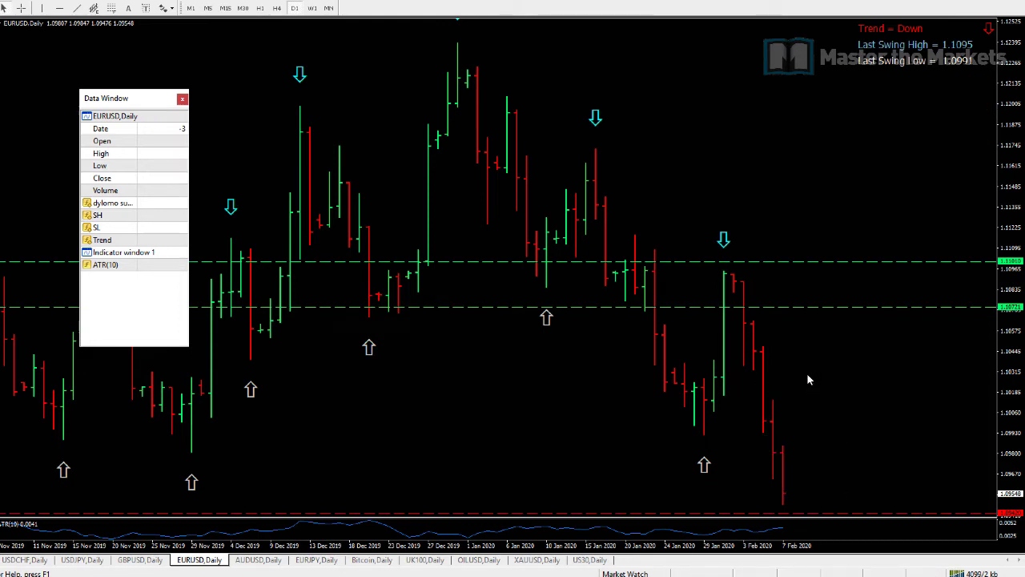
- On the AUDUSD daily chart, circle the early-February upswing, underline its low, draw an arrow to the last bar, and clear the annotations
left_click(258, 559)
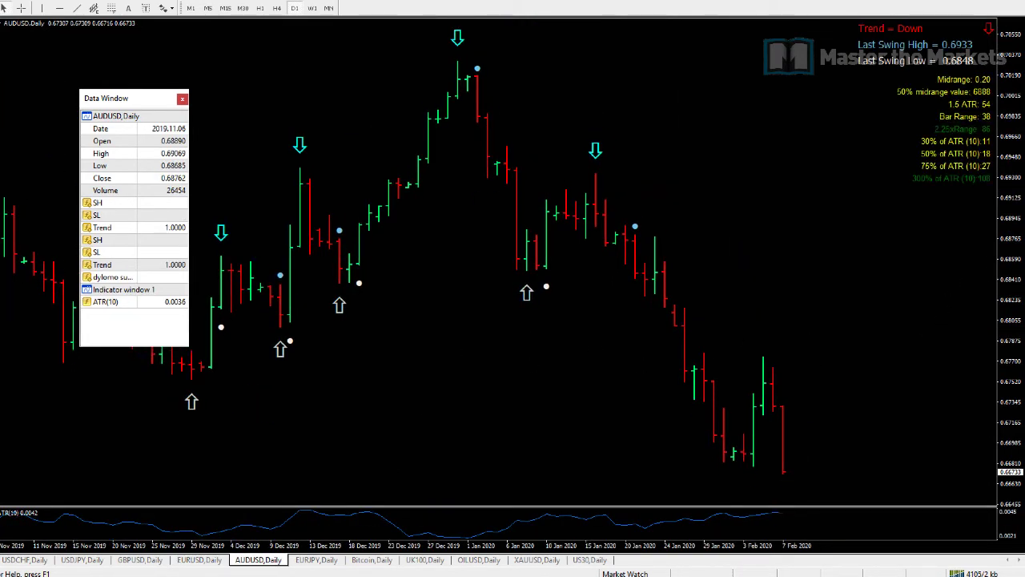
mouse_move(770, 345)
left_mouse_down()
mouse_move(732, 422)
mouse_move(785, 396)
mouse_move(774, 350)
left_mouse_up()
left_click_drag(734, 470, 857, 476)
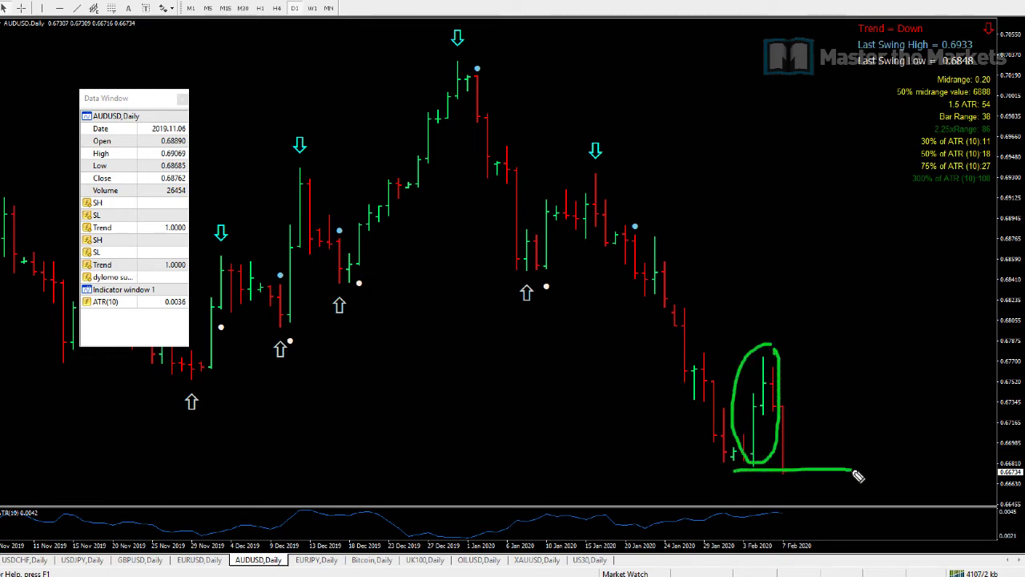
mouse_move(824, 370)
left_mouse_down()
mouse_move(793, 449)
mouse_move(813, 447)
left_mouse_up()
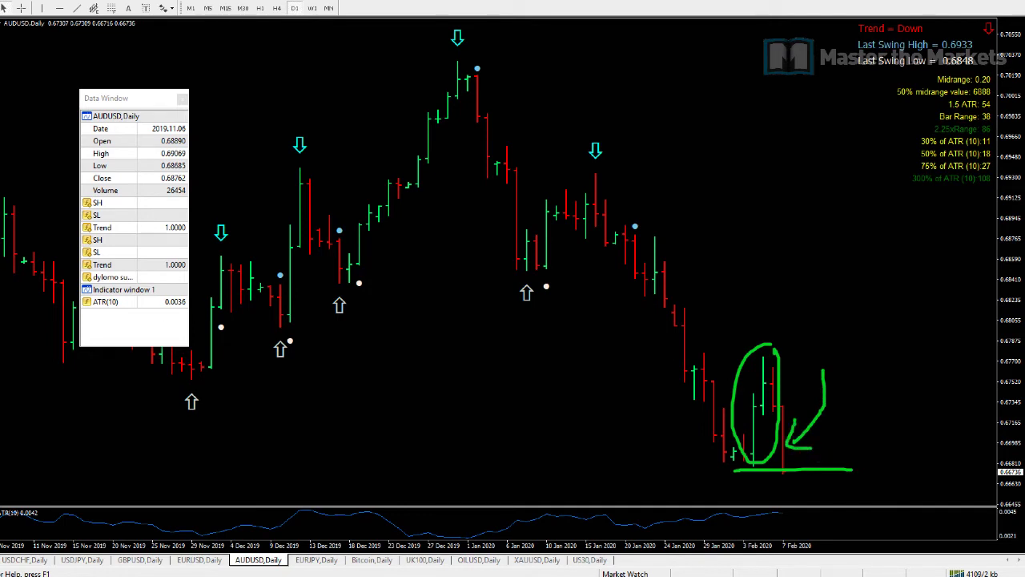
key("Escape")
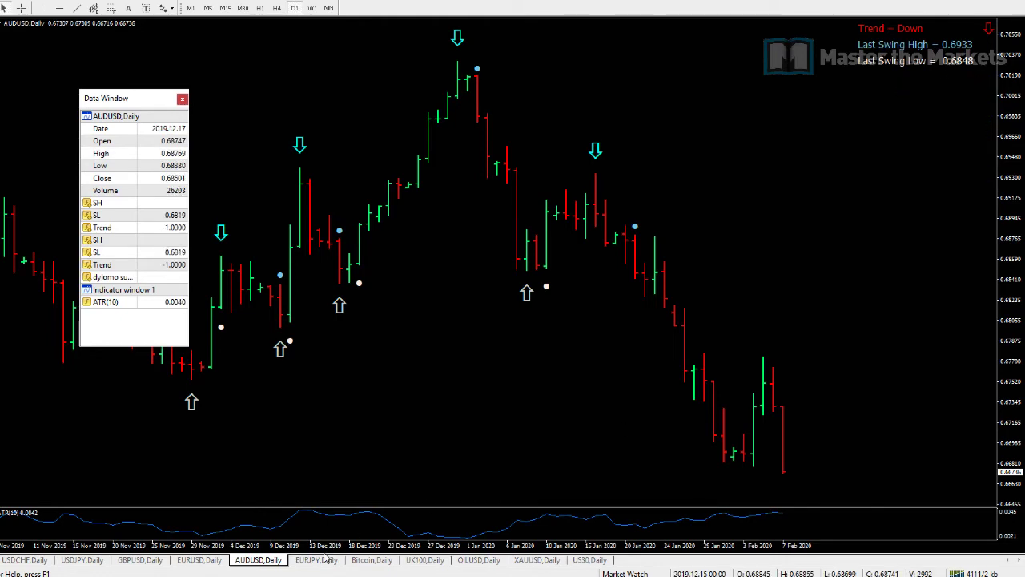
- Review the latest swings on the EURJPY and Bitcoin daily charts
left_click(325, 558)
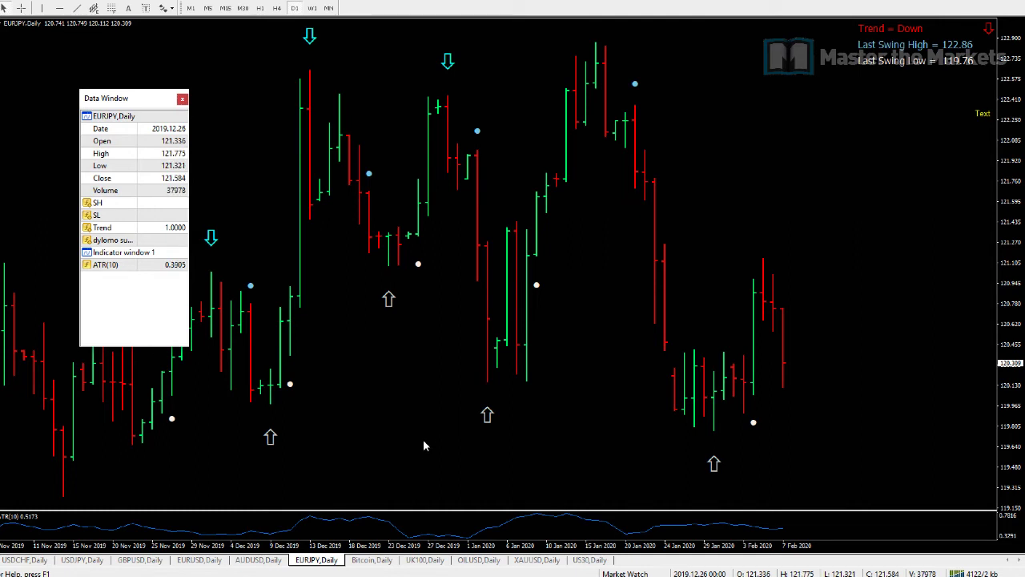
left_click(367, 563)
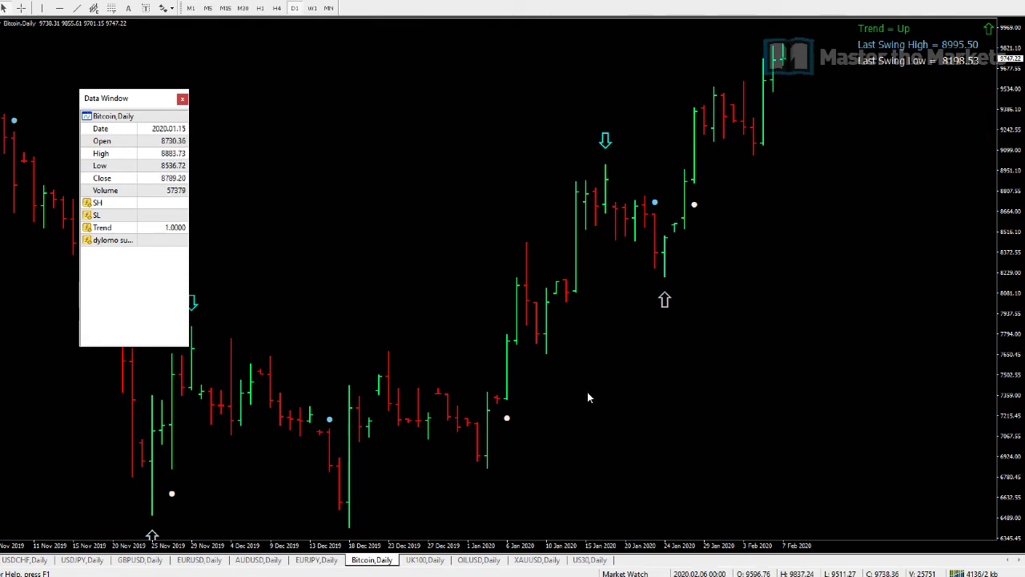
- Show the UK100 daily chart and add an Average True Range indicator with period 10 in a low pane beneath the price bars
left_click(425, 559)
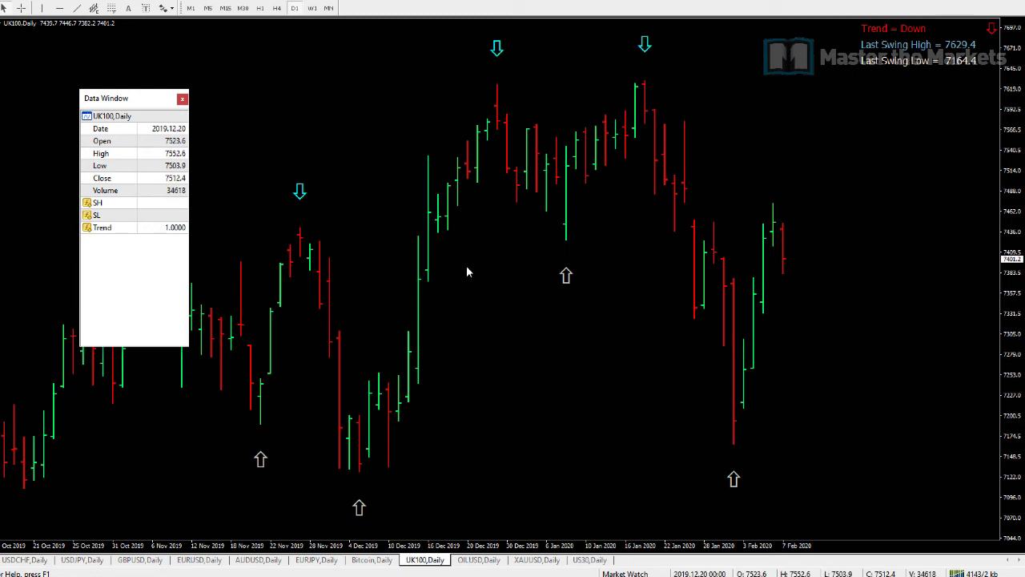
middle_click(734, 446)
left_click(733, 446)
left_click(64, 2)
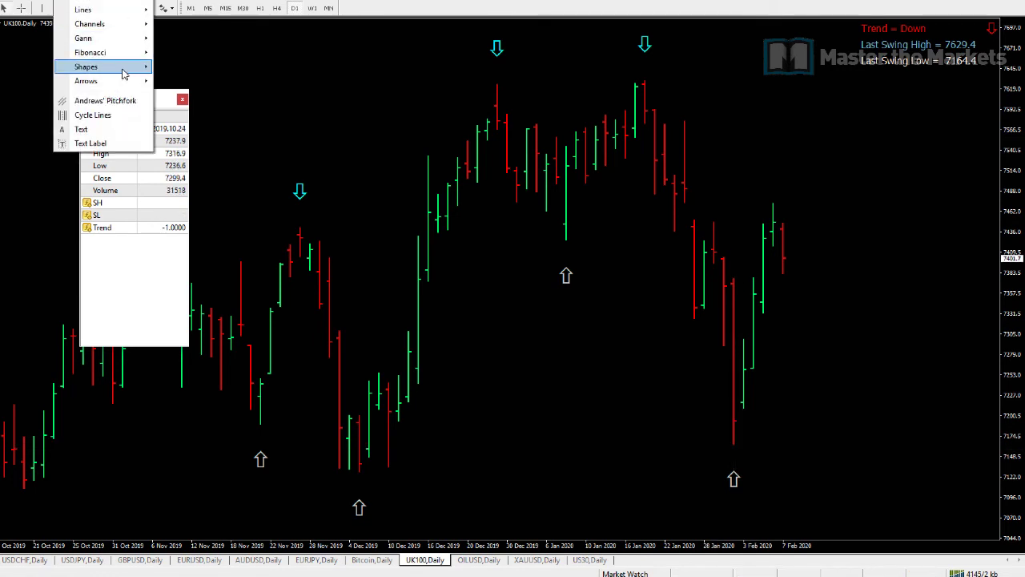
mouse_move(113, 2)
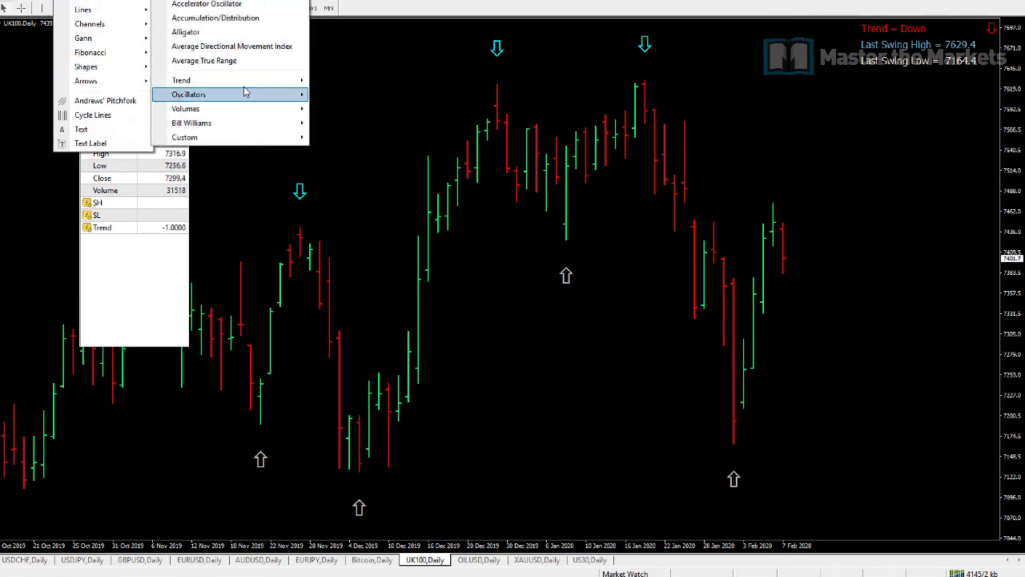
mouse_move(244, 83)
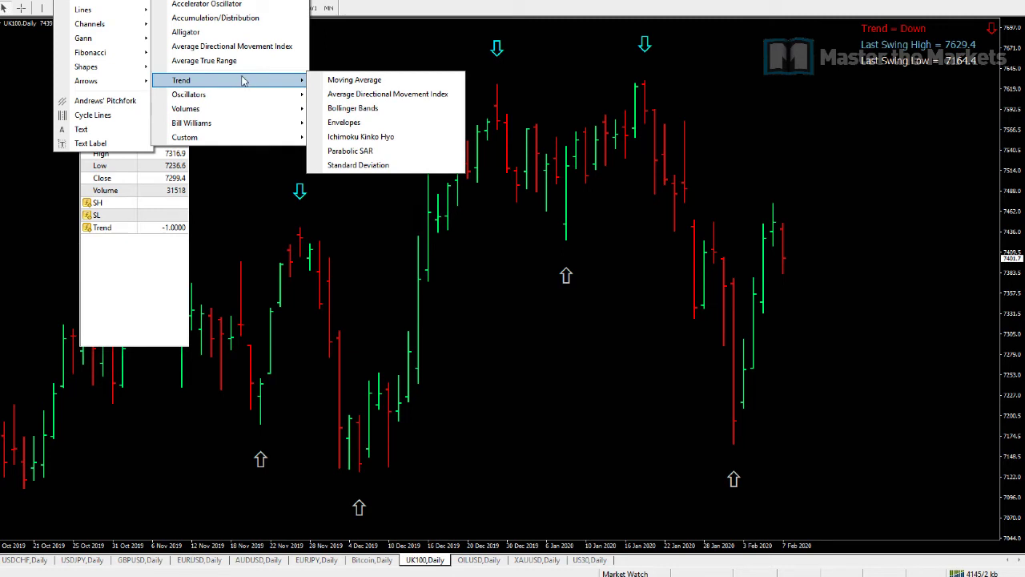
left_click(240, 61)
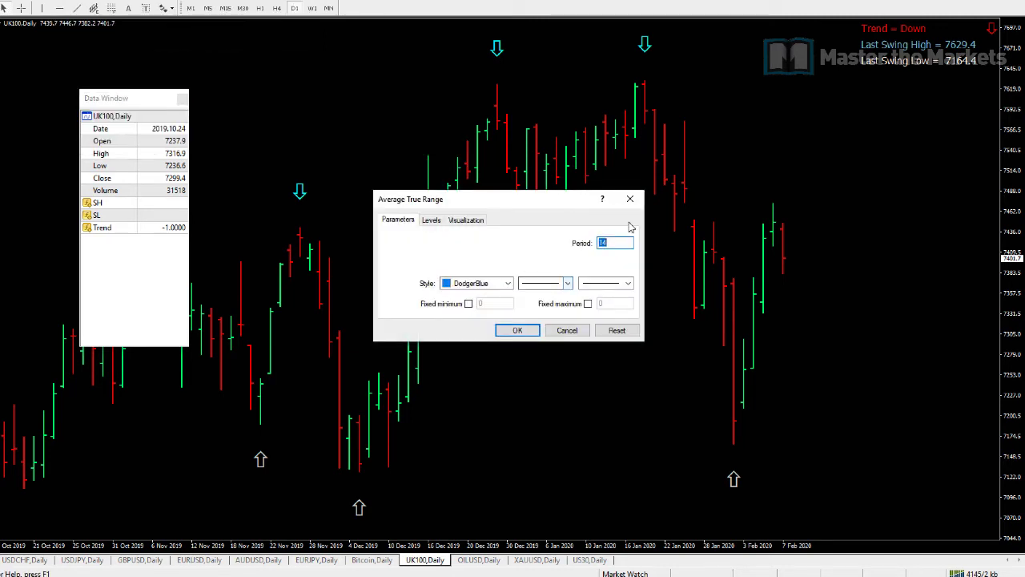
left_click(518, 330)
left_click_drag(810, 445, 775, 508)
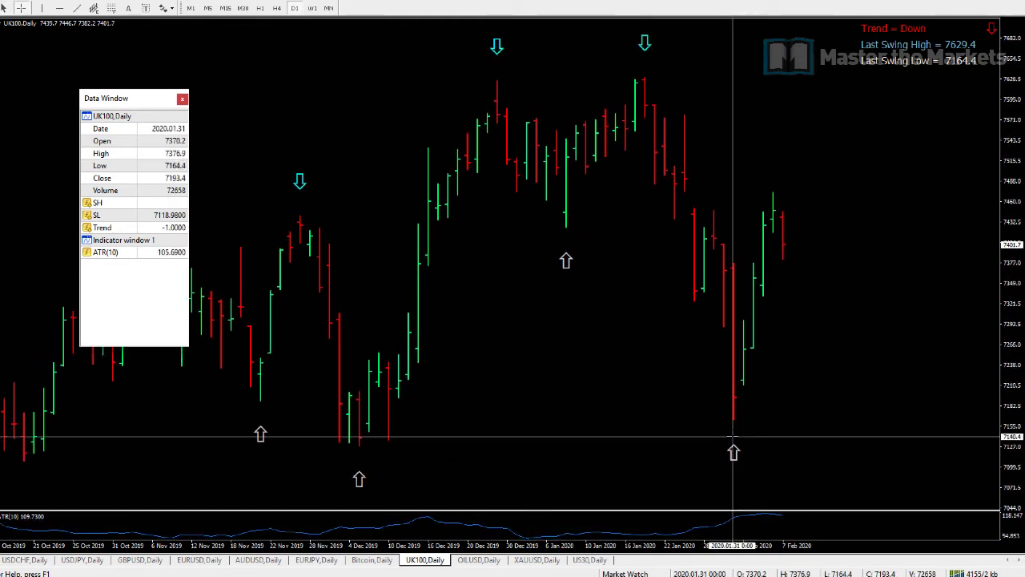
- Measure UK100's rise from the 31 January low, check it with a Fibonacci retracement from the January swing high to that low, and delete the retracement
left_click_drag(733, 423, 785, 197)
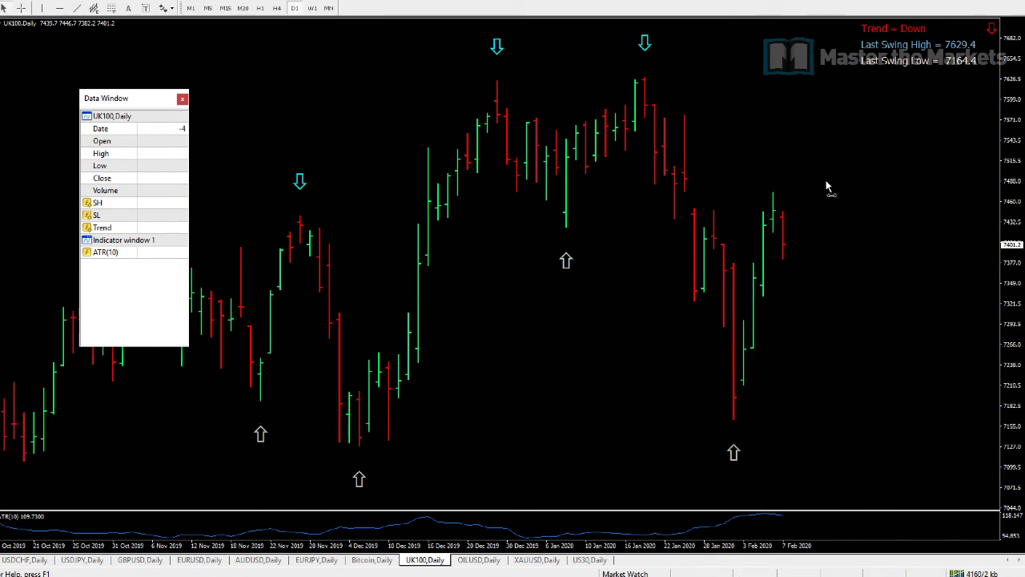
mouse_move(779, 214)
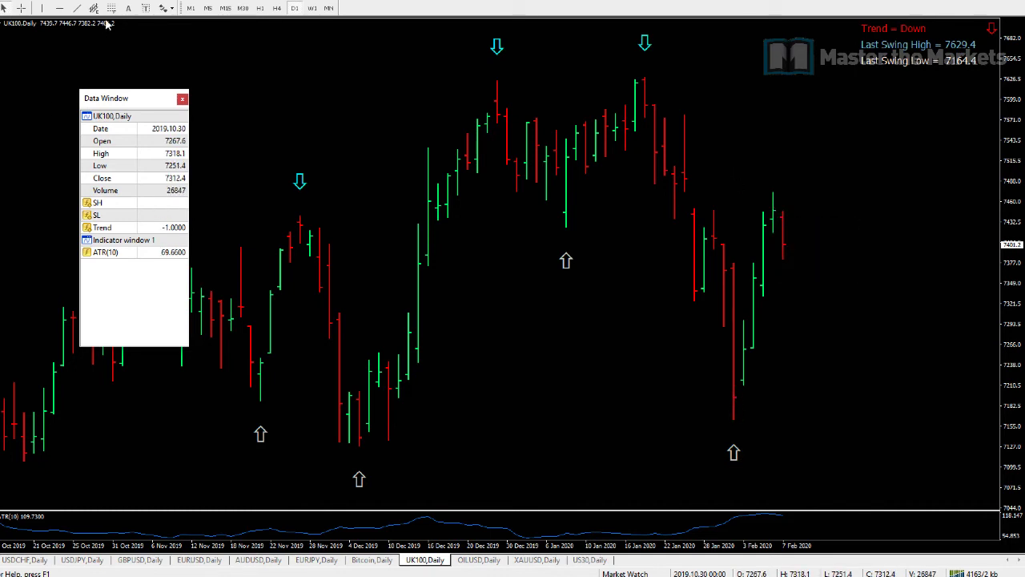
left_click_drag(645, 77, 737, 412)
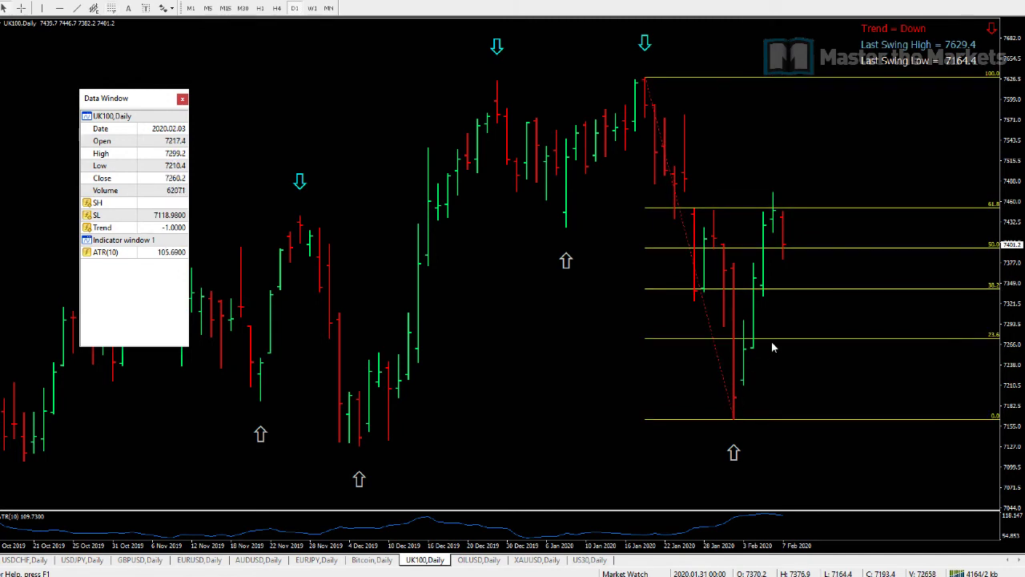
right_click(696, 272)
left_click(729, 310)
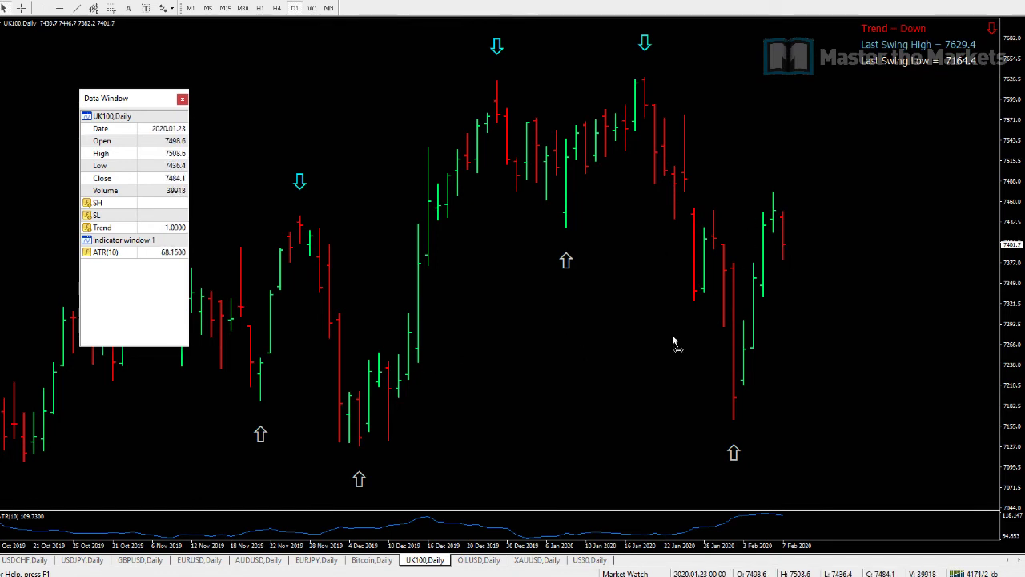
- Show the OILUSD daily chart with an adjusted price scale and review its latest bars
left_click(473, 560)
left_click_drag(1015, 228, 1011, 244)
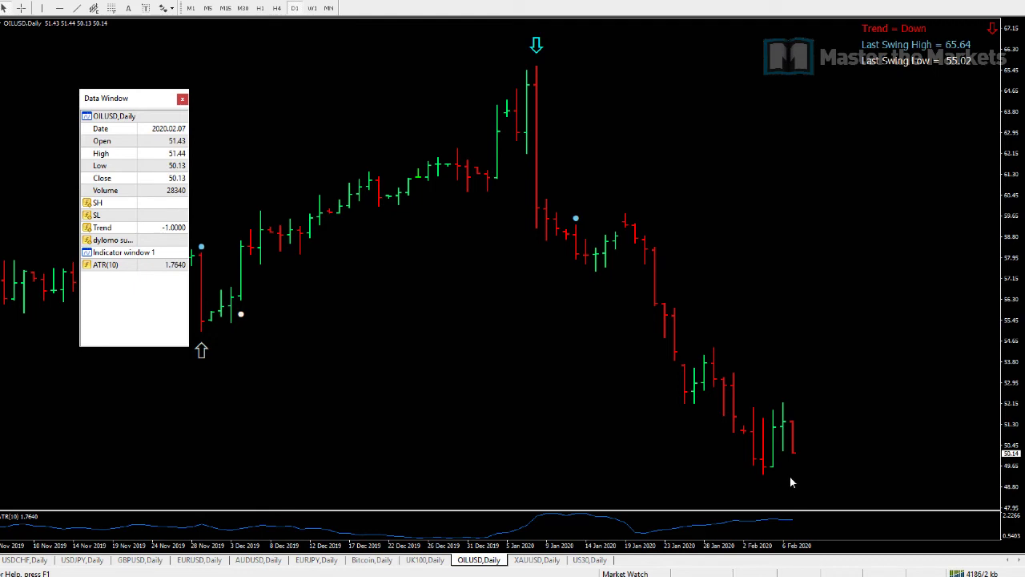
mouse_move(775, 476)
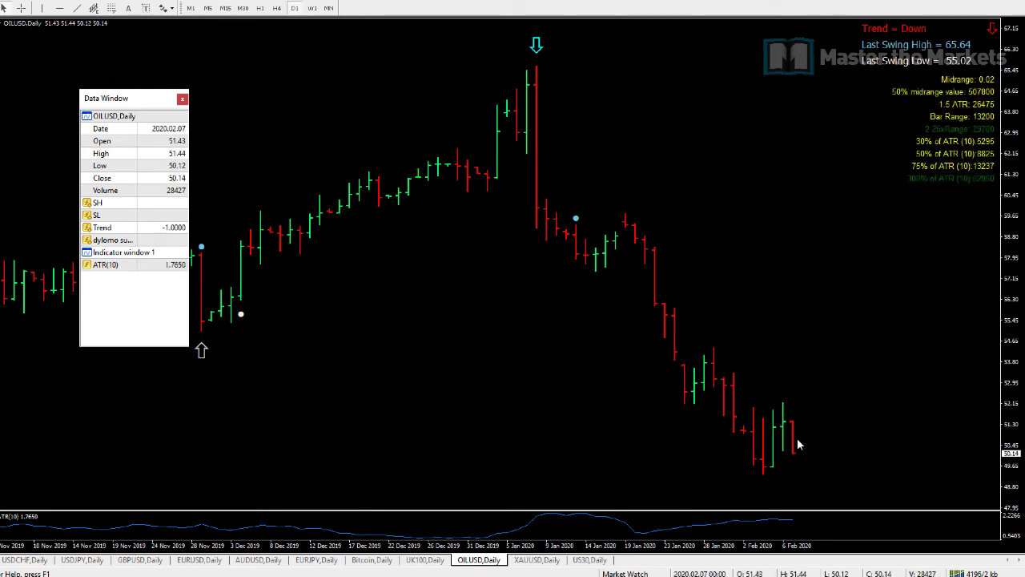
- On the XAUUSD daily chart, outline the January–February range, draw an arrow along the December rally into it, and clear the annotations
left_click(539, 561)
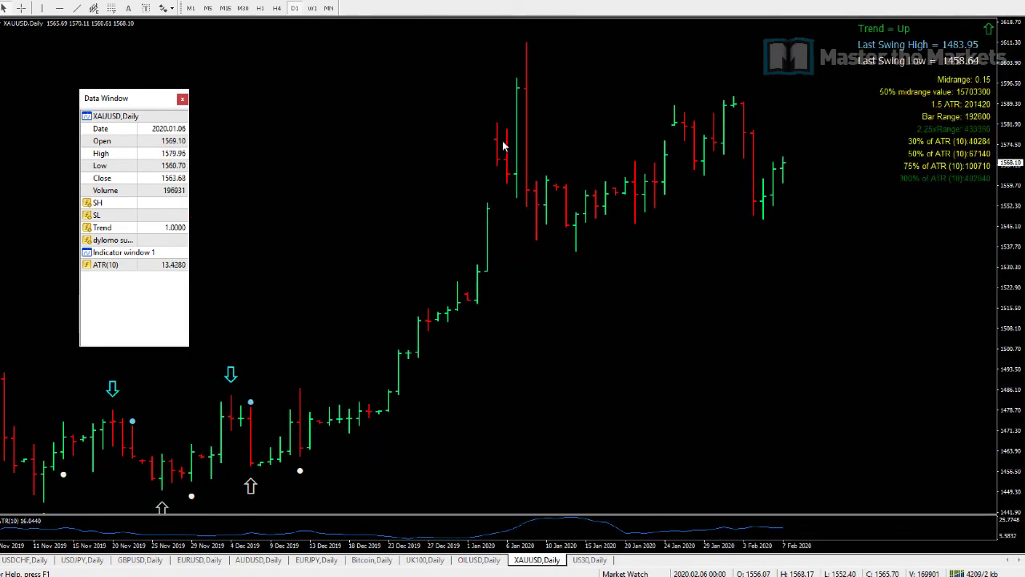
mouse_move(470, 41)
left_mouse_down()
mouse_move(826, 74)
mouse_move(737, 254)
mouse_move(461, 185)
left_mouse_up()
left_click_drag(465, 132, 467, 50)
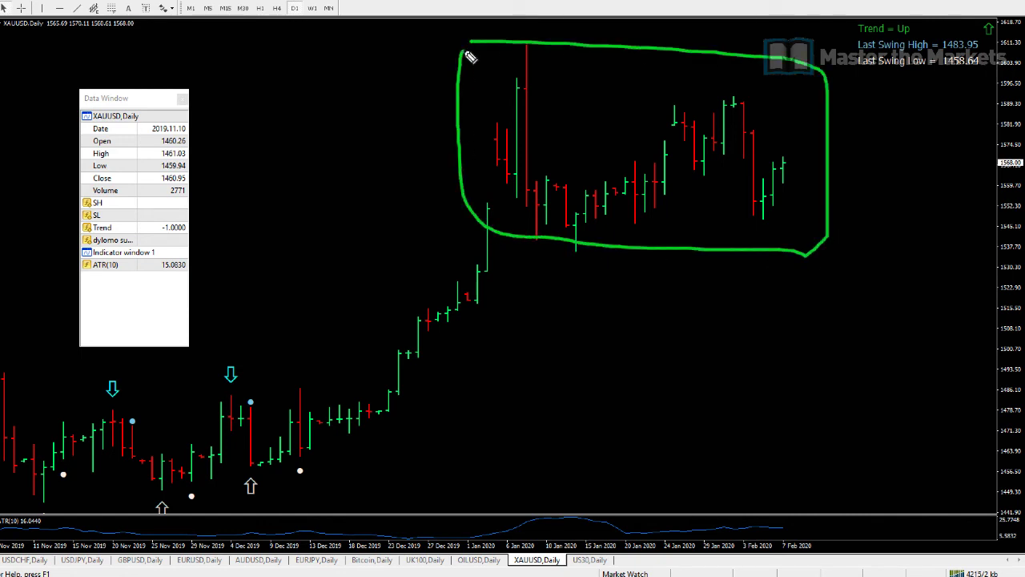
mouse_move(261, 478)
left_mouse_down()
mouse_move(526, 193)
mouse_move(518, 228)
left_mouse_up()
mouse_move(585, 243)
left_mouse_down()
mouse_move(886, 202)
mouse_move(430, 136)
mouse_move(586, 322)
left_mouse_up()
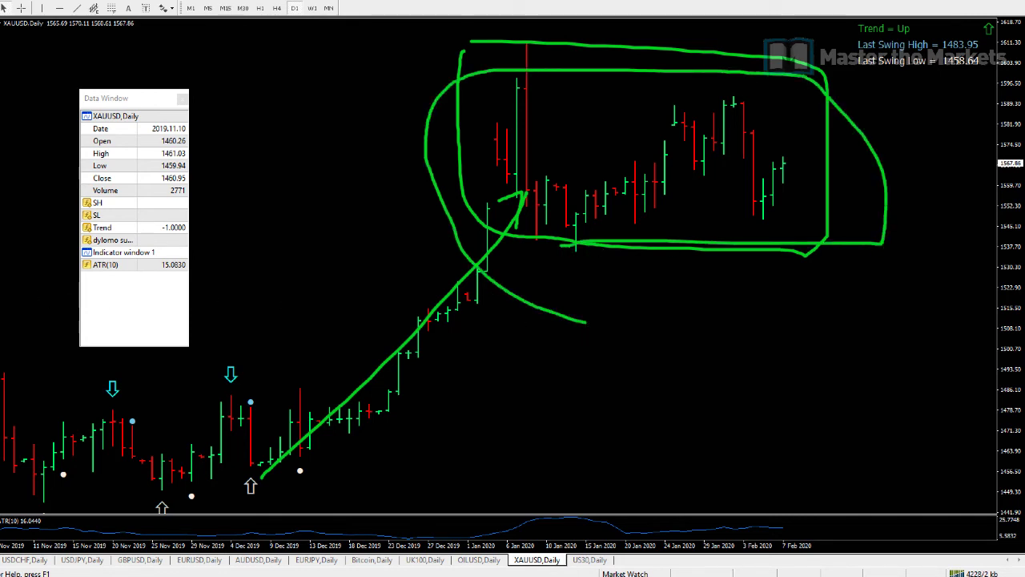
key("Escape")
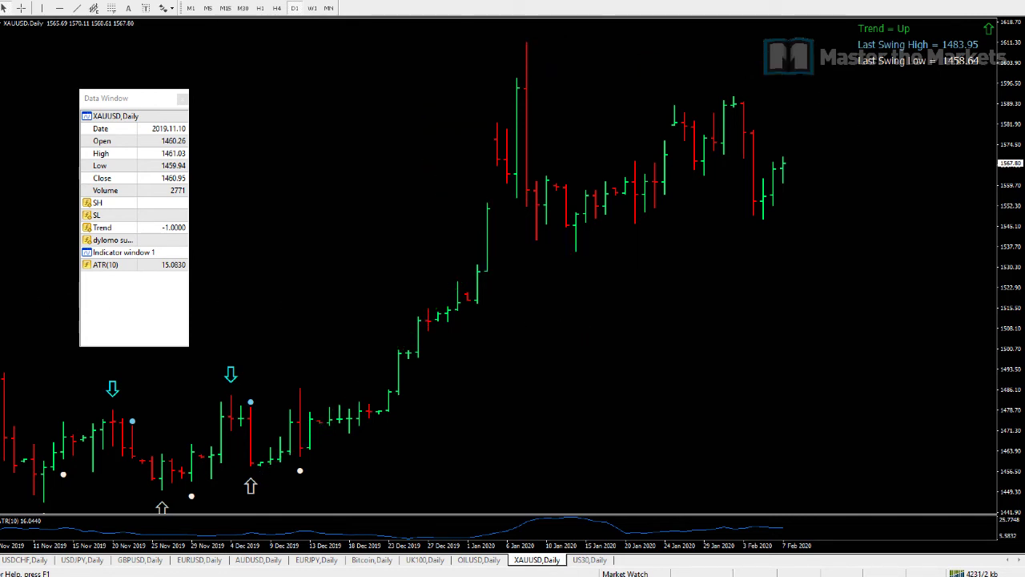
- On the US30 daily chart, circle the January–February swings, underline the January high, draw arrows to the latest bars, and clear the annotations
left_click(589, 559)
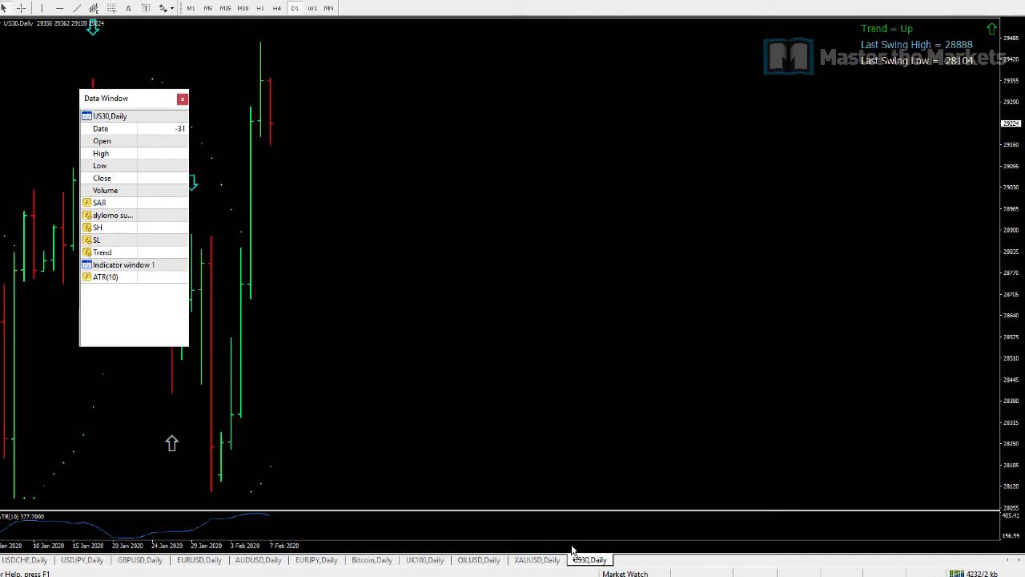
left_click_drag(606, 376, 508, 377)
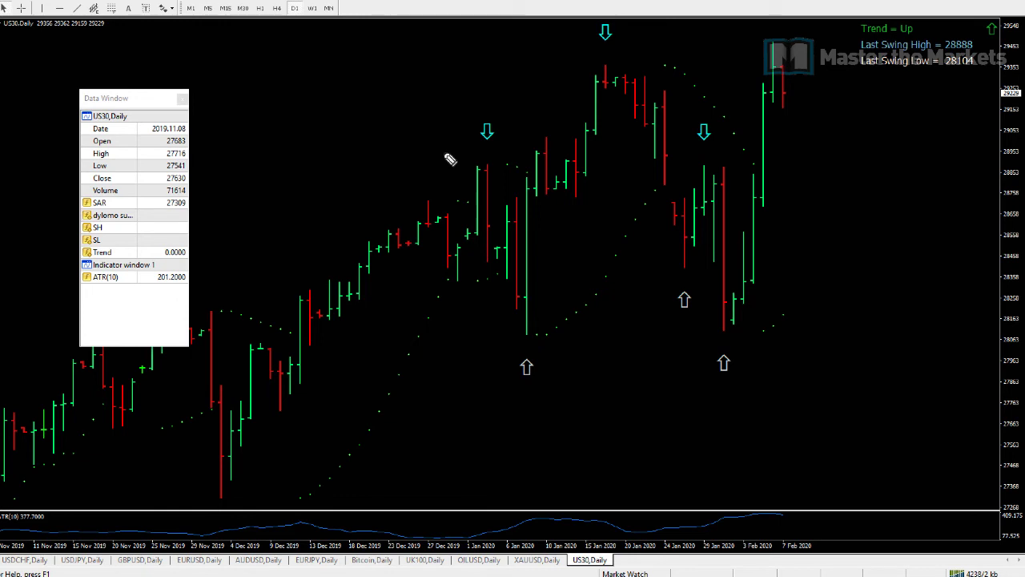
mouse_move(446, 161)
left_mouse_down()
mouse_move(571, 69)
mouse_move(824, 141)
mouse_move(778, 370)
mouse_move(390, 272)
mouse_move(504, 102)
left_mouse_up()
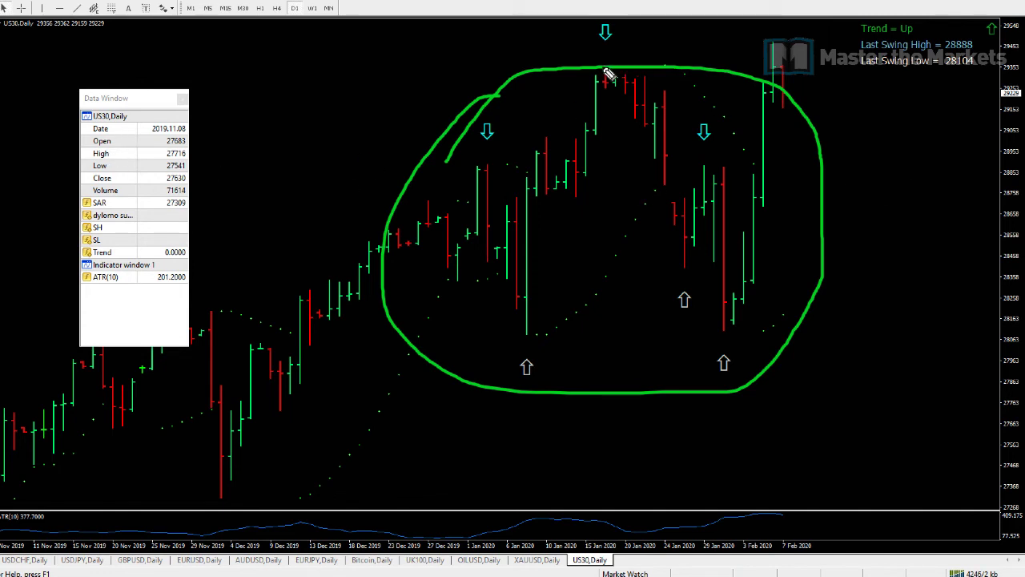
left_click_drag(556, 69, 761, 70)
mouse_move(843, 36)
left_mouse_down()
mouse_move(800, 74)
mouse_move(814, 75)
left_mouse_up()
mouse_move(732, 325)
left_mouse_down()
mouse_move(811, 138)
mouse_move(811, 112)
mouse_move(825, 121)
left_mouse_up()
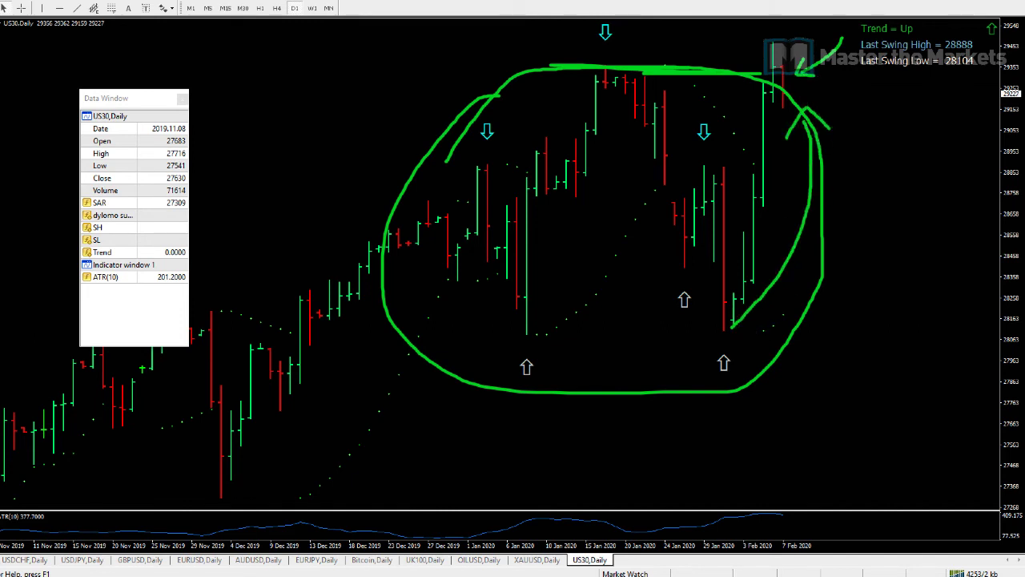
key("Escape")
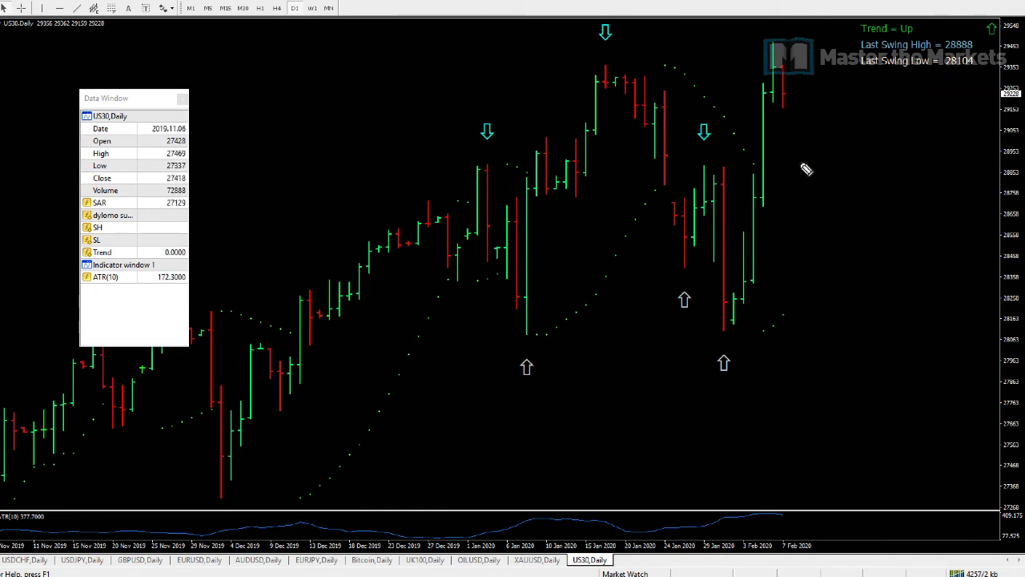
- Mark the latest US30 bars, clear the annotation, and slightly compress the chart's price scale
mouse_move(799, 88)
left_mouse_down()
mouse_move(799, 8)
mouse_move(825, 37)
left_mouse_up()
key("Escape")
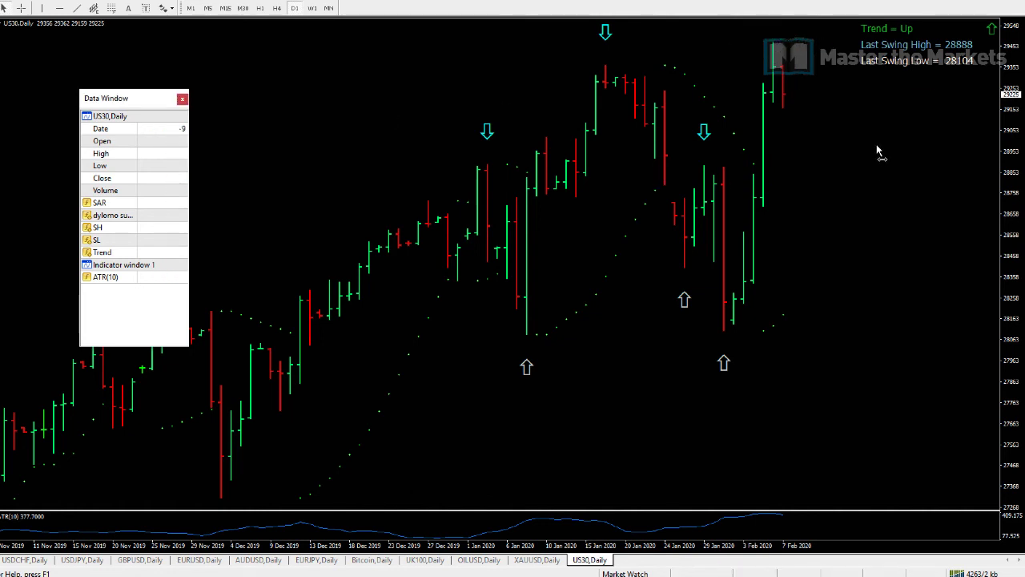
mouse_move(887, 128)
left_mouse_down()
mouse_move(976, 50)
mouse_move(886, 113)
left_mouse_up()
left_click_drag(1008, 71, 1010, 68)
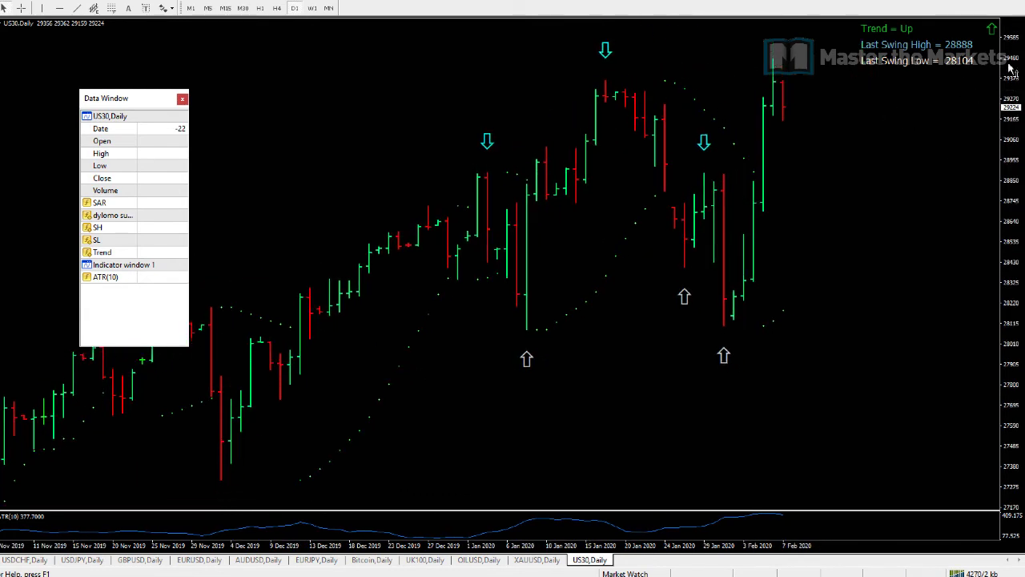
- Restore the charts to the multi-window layout, switch to the Elite Journal 2020 workbook in Excel, and review the Smart Money System trades
left_click(1001, 2)
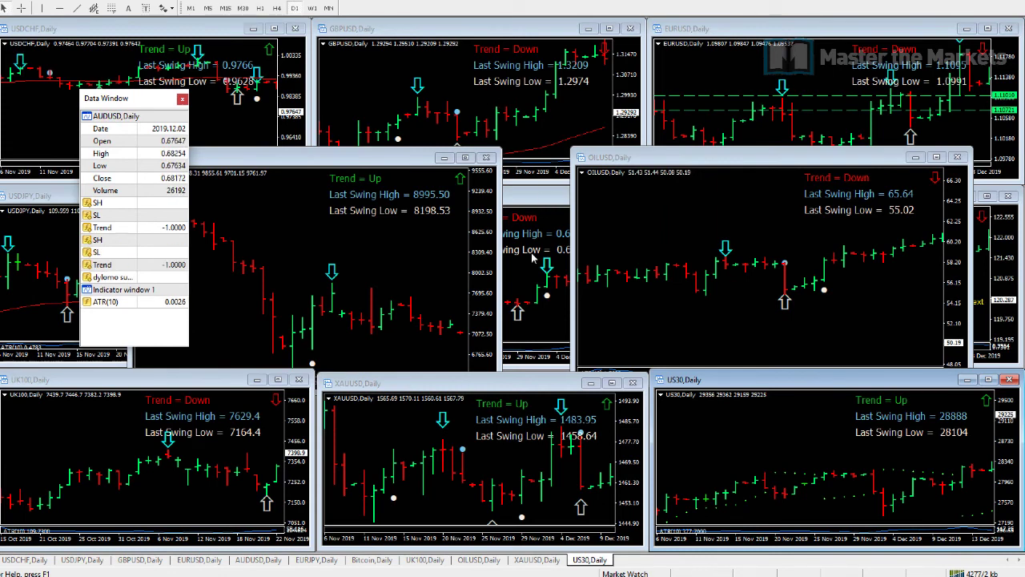
left_click(431, 575)
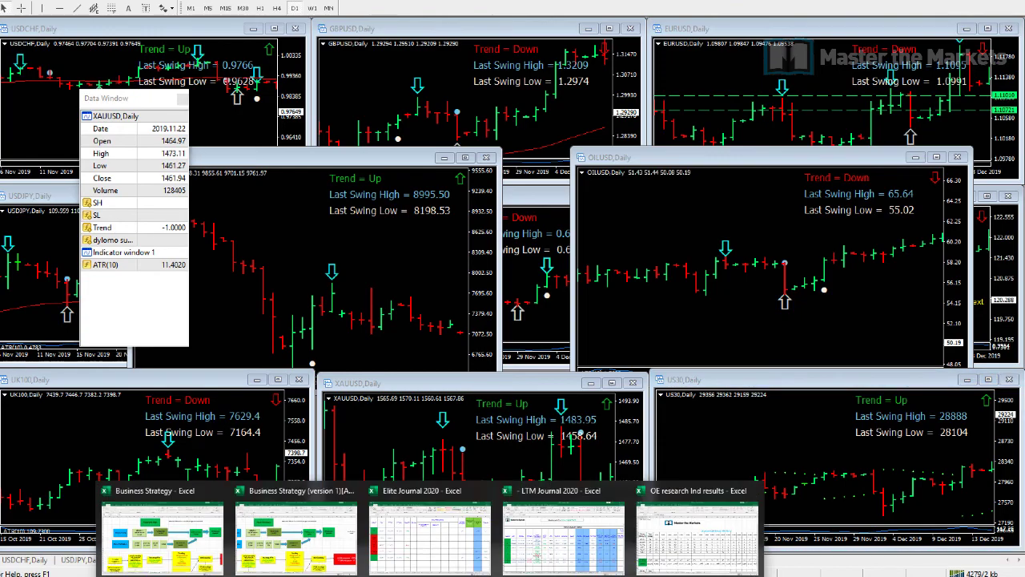
left_click(453, 555)
left_click(262, 263)
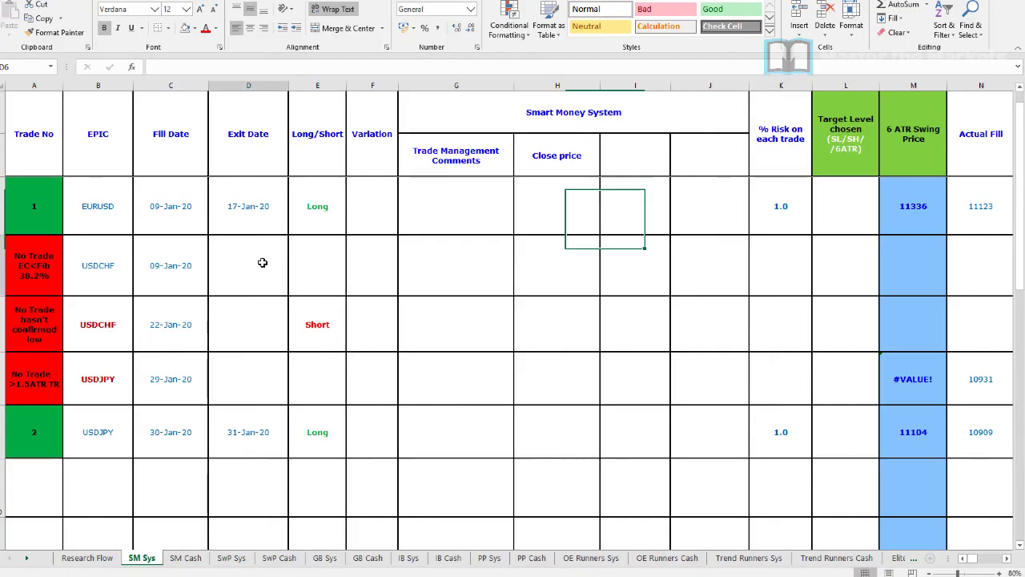
left_click(254, 383)
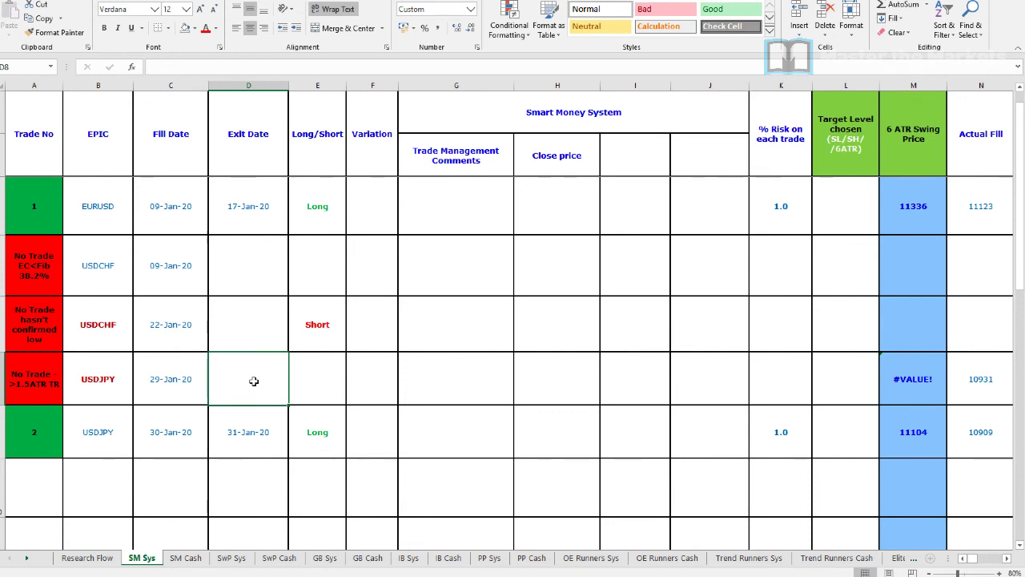
- Handwrite "Flat" over the Smart Money System journal, outline the word, and clear the annotation
key("ctrl+shift+d")
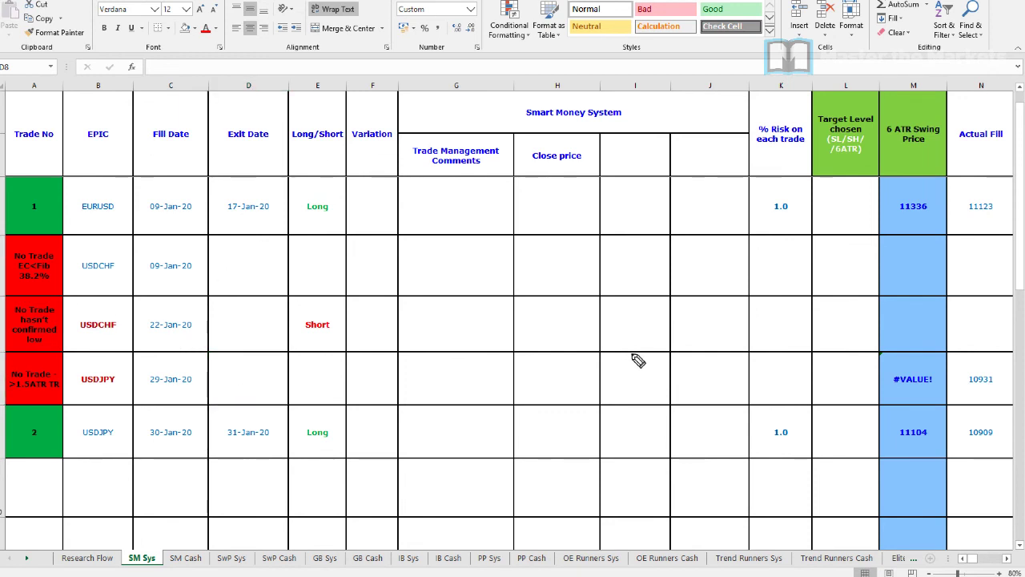
mouse_move(640, 358)
left_mouse_down()
mouse_move(652, 330)
mouse_move(661, 353)
mouse_move(696, 326)
left_mouse_up()
left_click(704, 328)
mouse_move(594, 389)
left_mouse_down()
mouse_move(687, 373)
mouse_move(675, 291)
mouse_move(605, 387)
left_mouse_up()
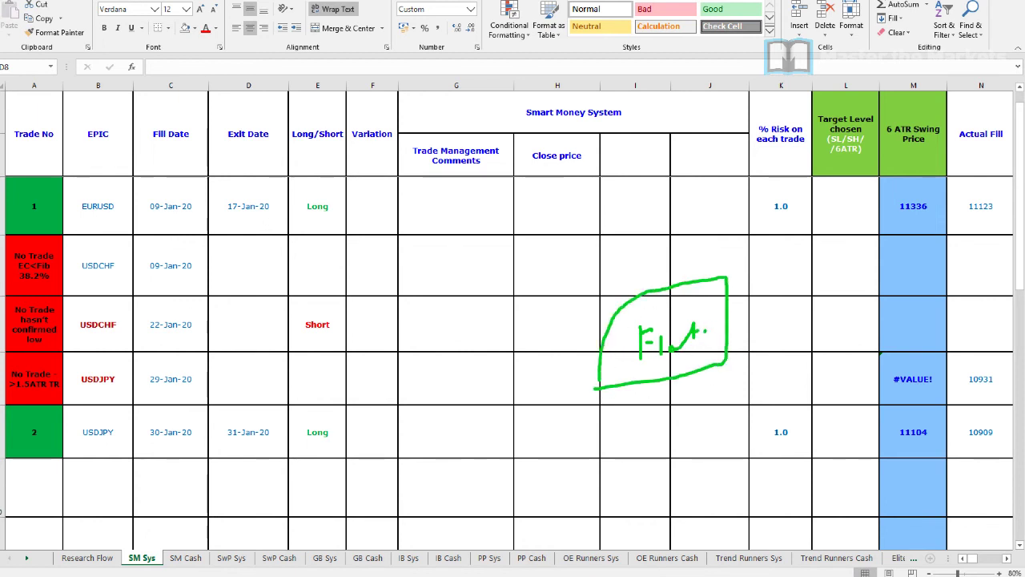
key("Escape")
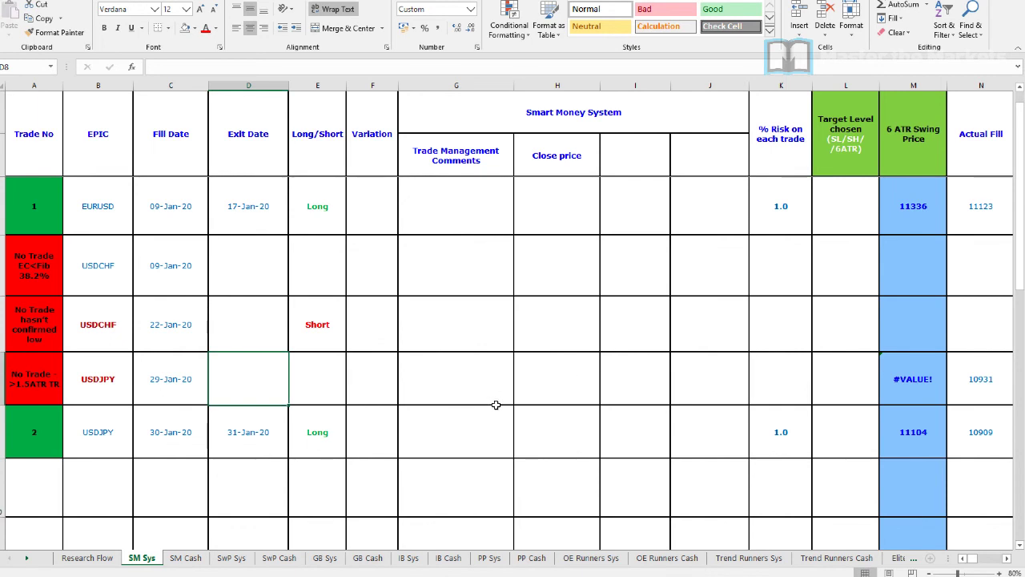
- Switch to the LTM Journal 2020 workbook and examine the trade management comments for trade 4 in the Primary Runners System
left_click(474, 381)
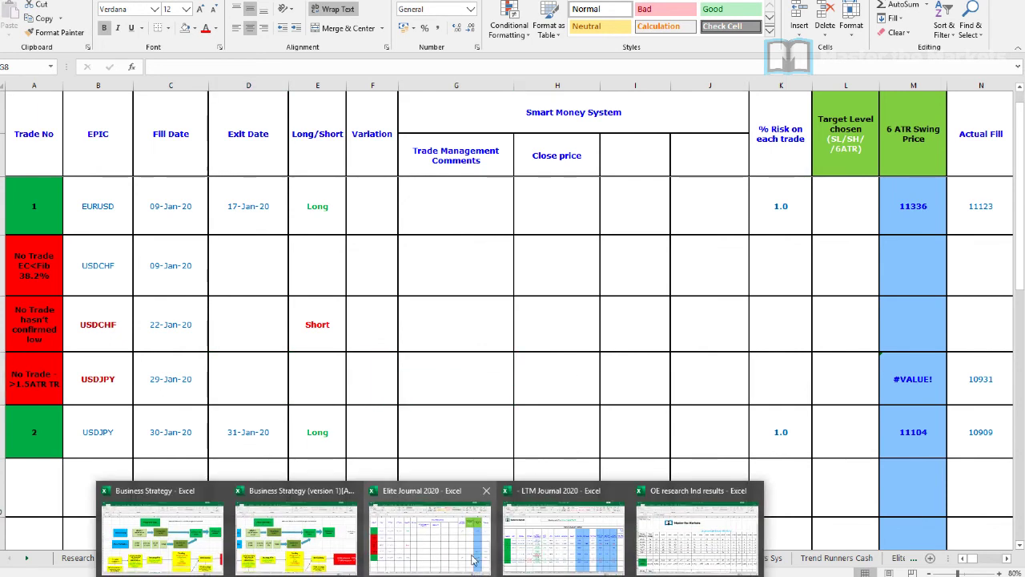
left_click(560, 521)
left_click(296, 395)
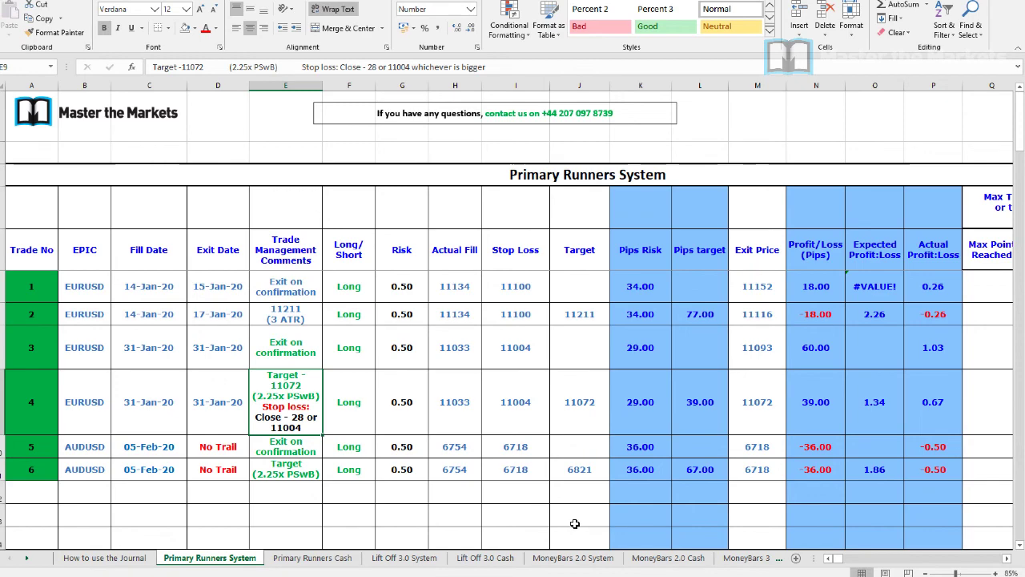
- Show the MoneyBars 3.0 System sheet and review the AUDUSD trade 5 row across its columns
left_click(736, 560)
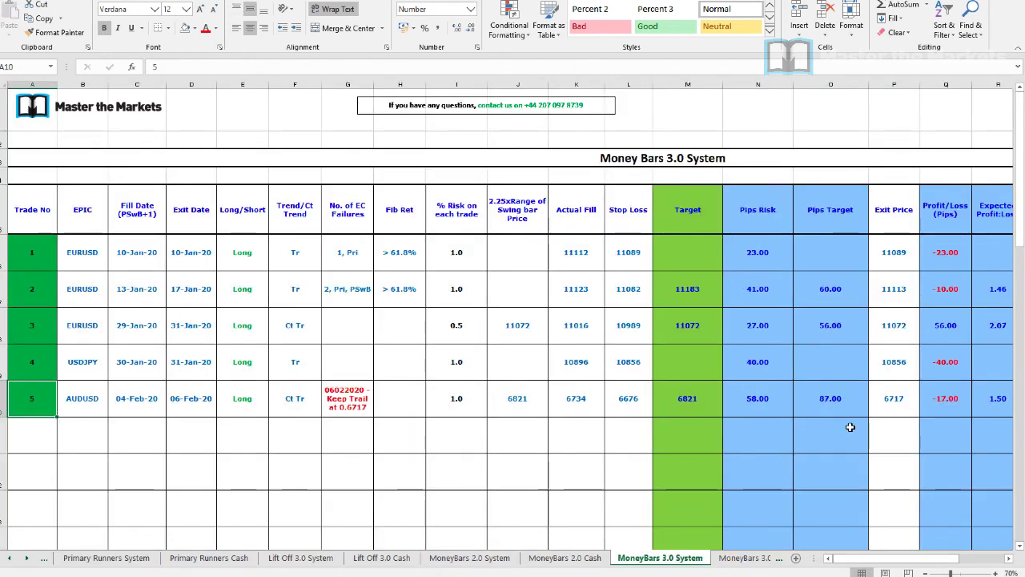
left_click(881, 398)
key("Right")
key("Right")
key("Right")
key("Right")
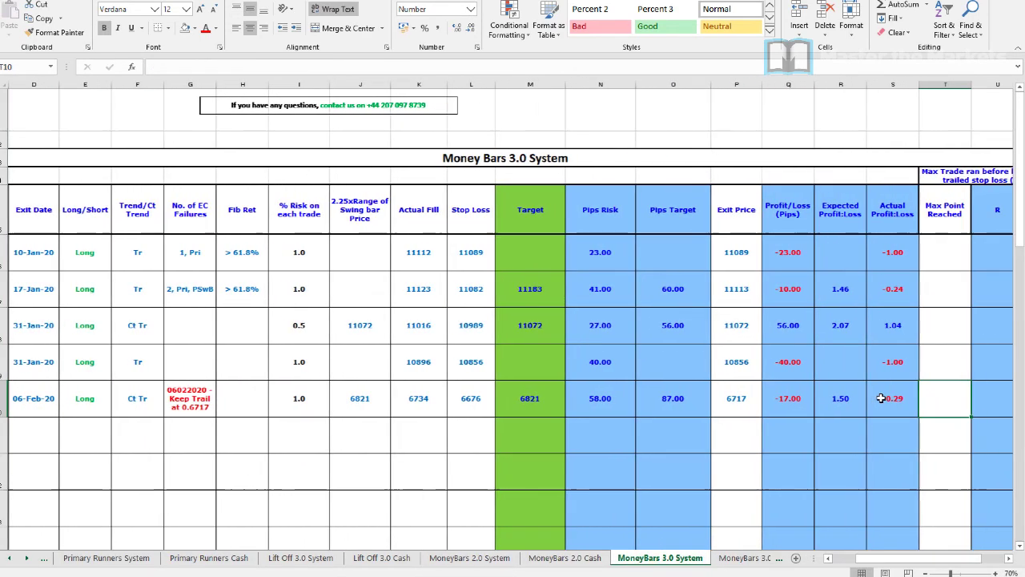
key("Left")
key("Left")
key("Left")
key("Left")
key("Left")
key("Left")
key("Left")
key("Left")
key("Left")
key("Left")
key("Left")
key("Left")
key("Left")
key("Left")
key("Left")
key("Left")
key("Left")
key("Left")
key("Left")
key("Left")
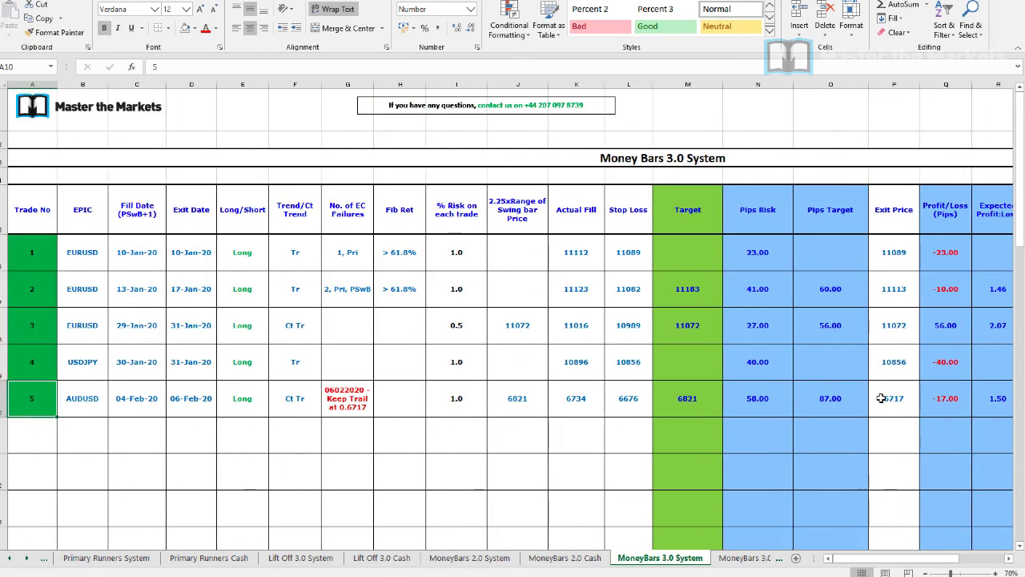
- Show the Primary Runners System sheet and select the exit prices of trades 5 and 6
left_click(106, 557)
left_click_drag(757, 448, 763, 463)
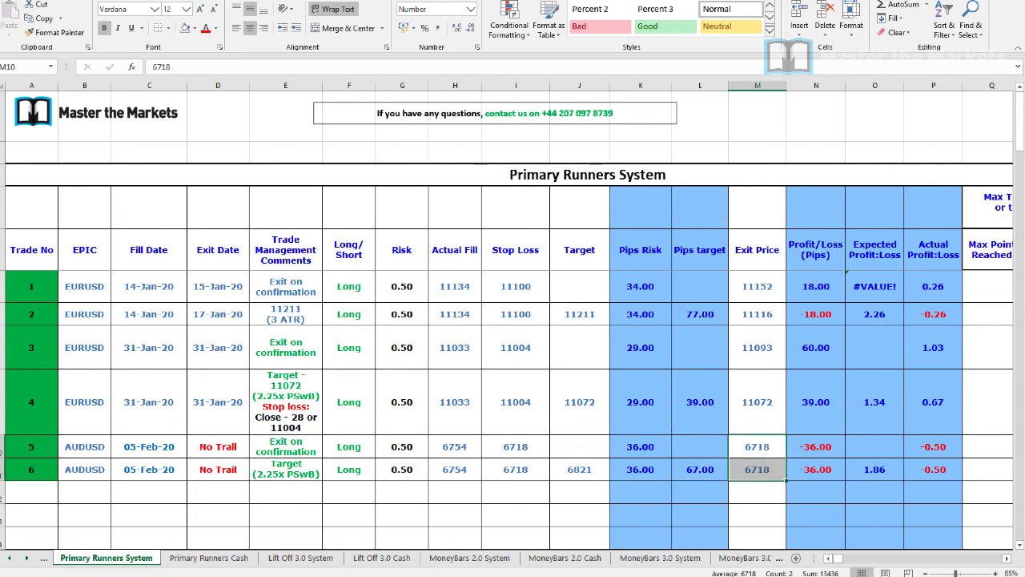
- Handwrite "-1.29%" above the Primary Runners System title and draw a box around it
mouse_move(436, 140)
left_mouse_down()
mouse_move(463, 139)
mouse_move(468, 152)
mouse_move(505, 127)
mouse_move(507, 149)
mouse_move(533, 137)
mouse_move(531, 149)
mouse_move(553, 161)
mouse_move(570, 149)
left_mouse_up()
left_click(478, 141)
mouse_move(441, 165)
left_mouse_down()
mouse_move(509, 165)
mouse_move(600, 121)
mouse_move(440, 120)
mouse_move(437, 166)
left_mouse_up()
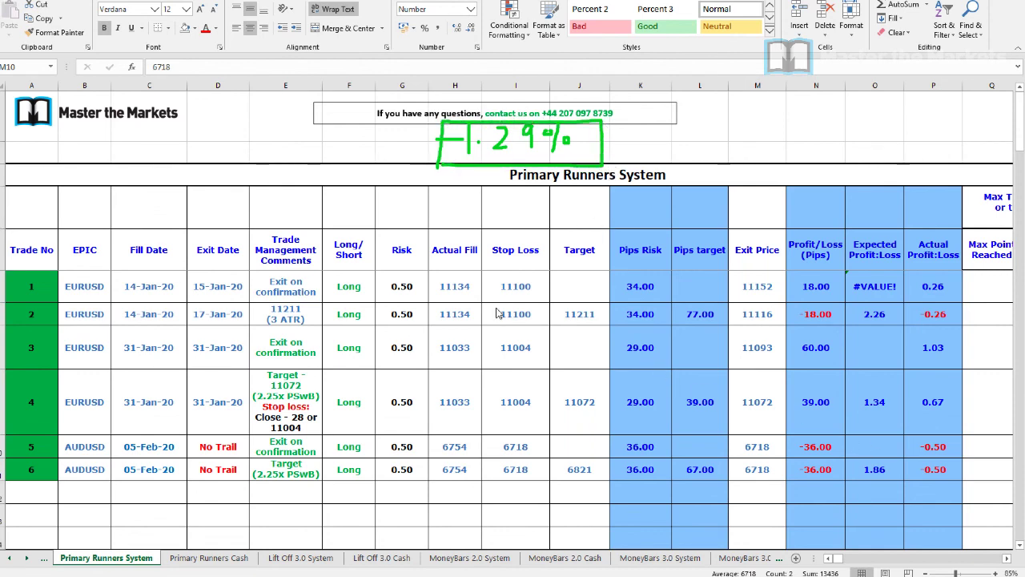
- Outline the actual profit:loss values and the EURUSD date entries of trades 3 and 4, then clear the annotations and the exit price selection
mouse_move(908, 366)
left_mouse_down()
mouse_move(962, 368)
mouse_move(910, 327)
mouse_move(911, 383)
mouse_move(942, 414)
mouse_move(960, 346)
left_mouse_up()
mouse_move(72, 336)
left_mouse_down()
mouse_move(284, 336)
mouse_move(121, 416)
mouse_move(63, 333)
left_mouse_up()
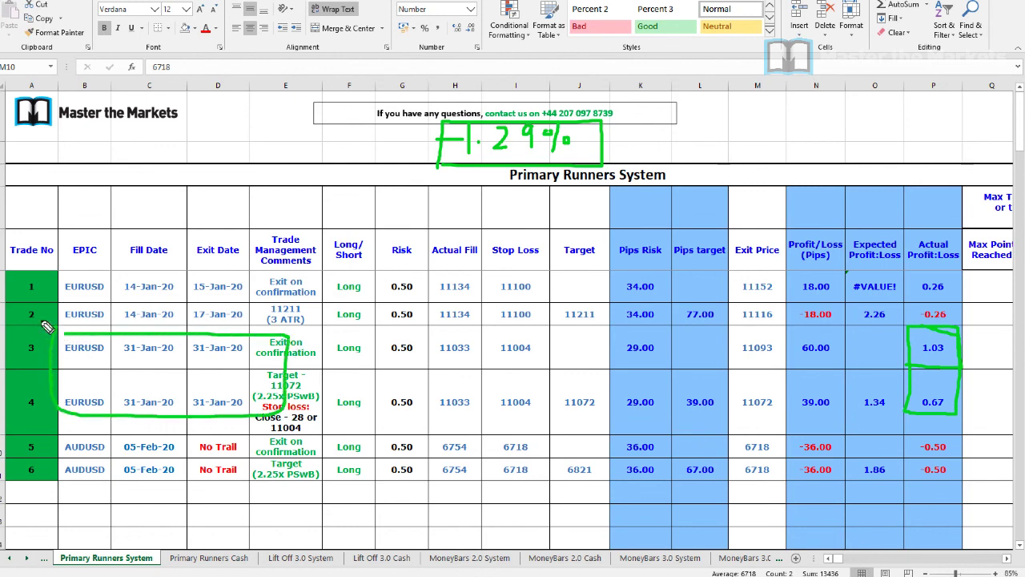
key("Escape")
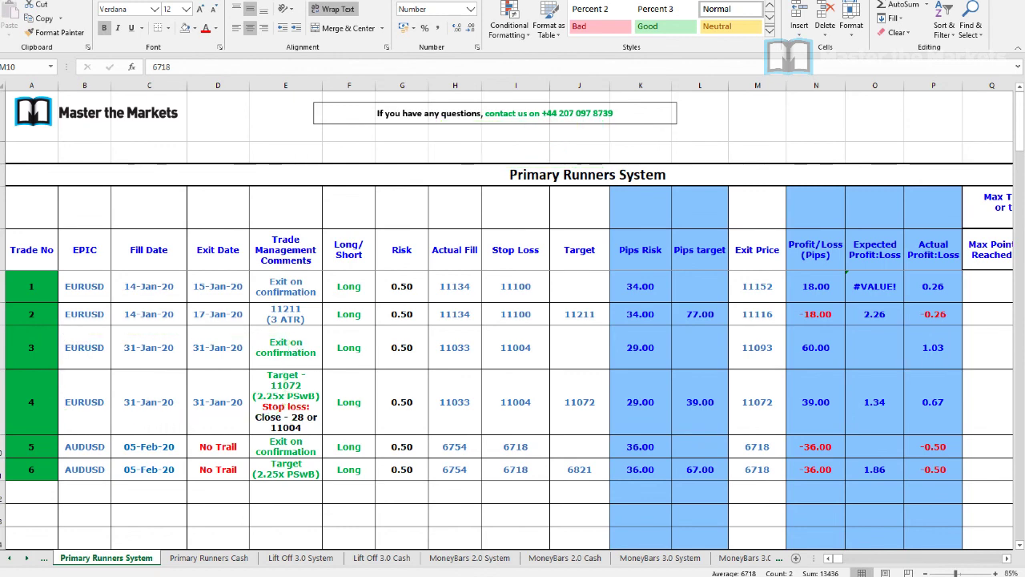
left_click(555, 214)
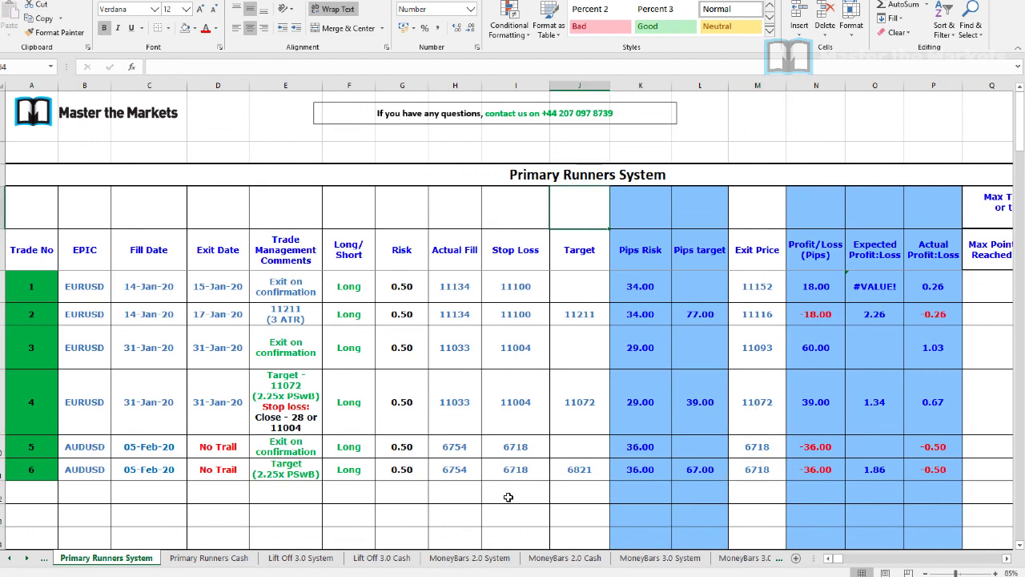
- Return to the MoneyBars 3.0 System sheet and review the target and exit price of AUDUSD trade 5
left_click(685, 558)
left_click(908, 408)
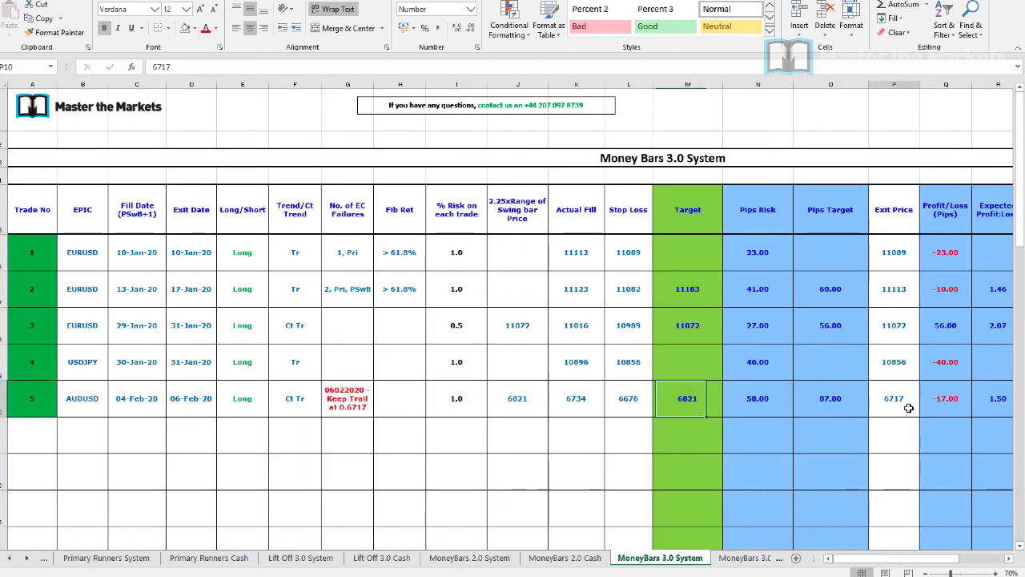